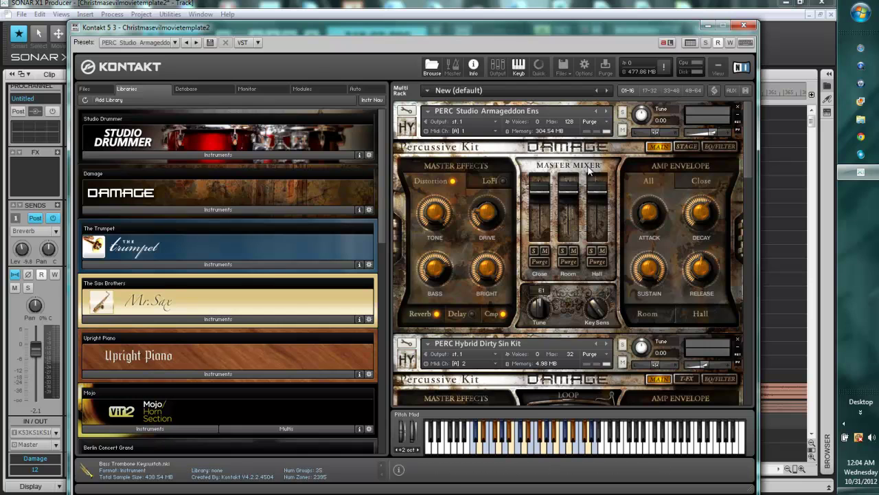
Step: Review the Damage instruments loaded in the Kontakt rack, from PERC Studio Armageddon Ens through LPS Epic Tech Elements 01
drag(748, 158, 737, 125)
drag(750, 140, 766, 112)
drag(501, 30, 541, 26)
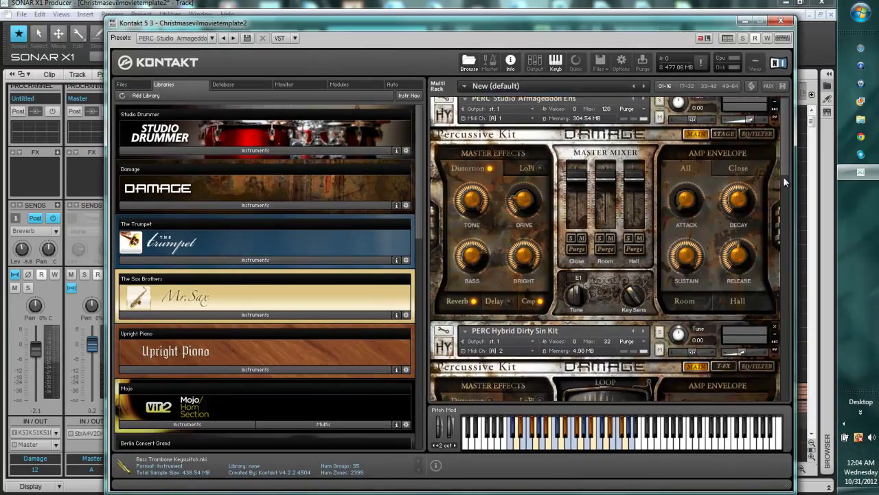
scroll(783, 137, down, 1)
scroll(783, 137, up, 1)
mouse_move(588, 30)
mouse_down()
mouse_move(563, 77)
mouse_move(560, 374)
mouse_move(489, 13)
mouse_move(584, 29)
mouse_up()
drag(773, 143, 773, 110)
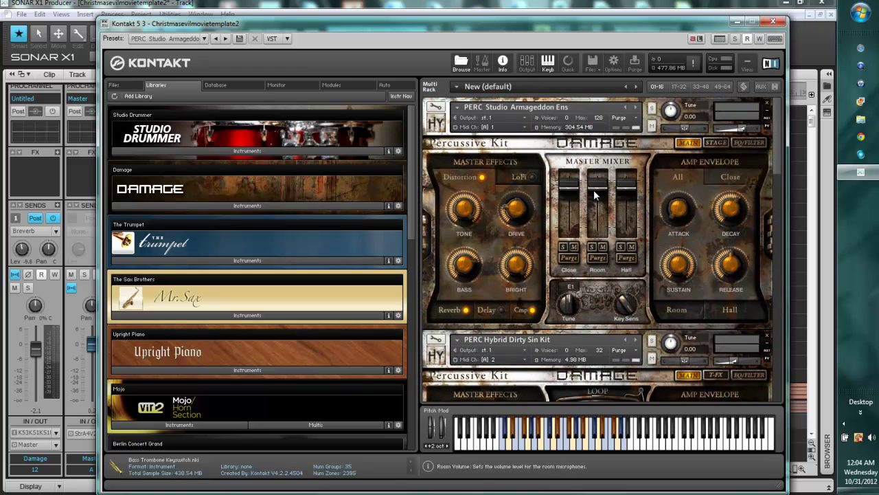
drag(485, 27, 503, 9)
drag(792, 103, 781, 243)
scroll(780, 244, down, 5)
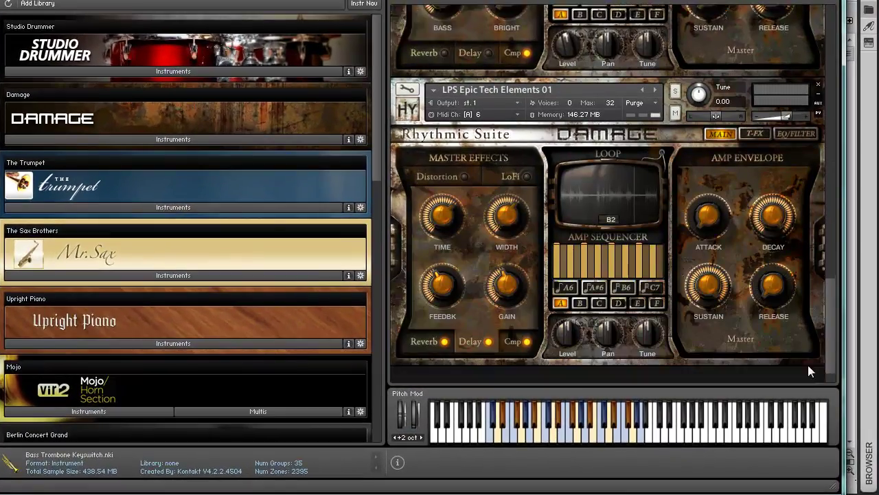
scroll(767, 311, up, 5)
scroll(795, 198, up, 10)
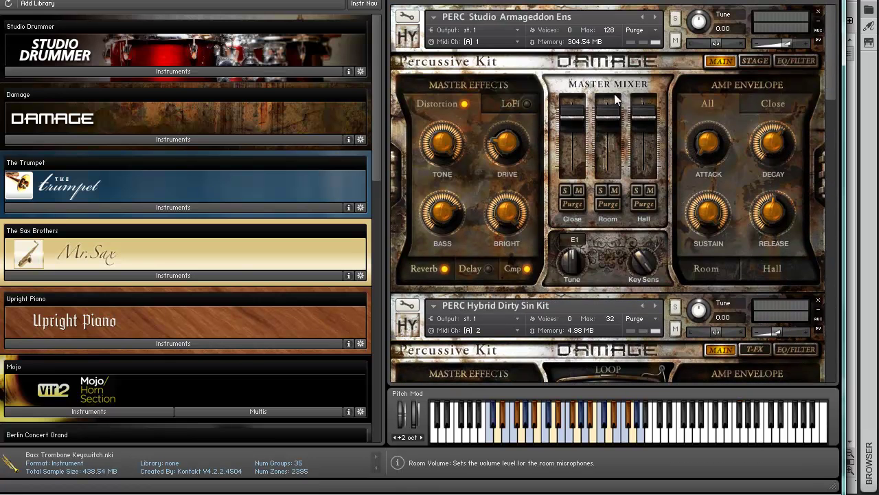
scroll(827, 68, down, 1)
drag(827, 67, 834, 274)
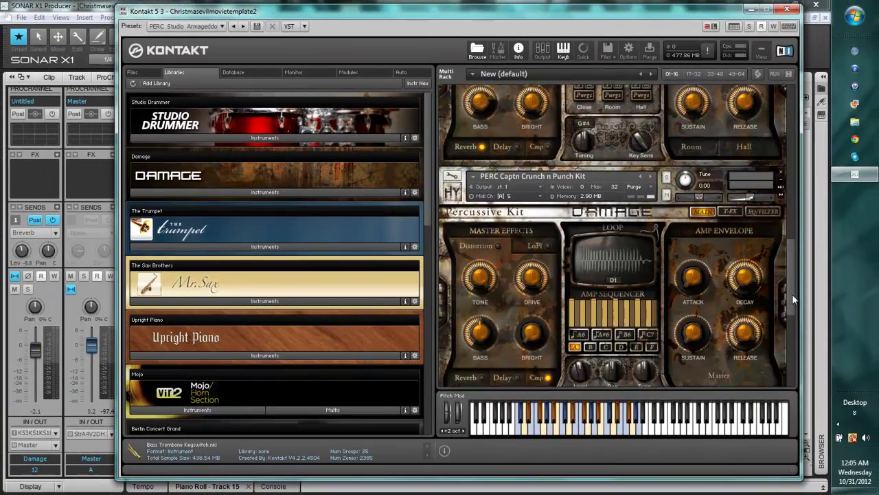
drag(793, 300, 797, 84)
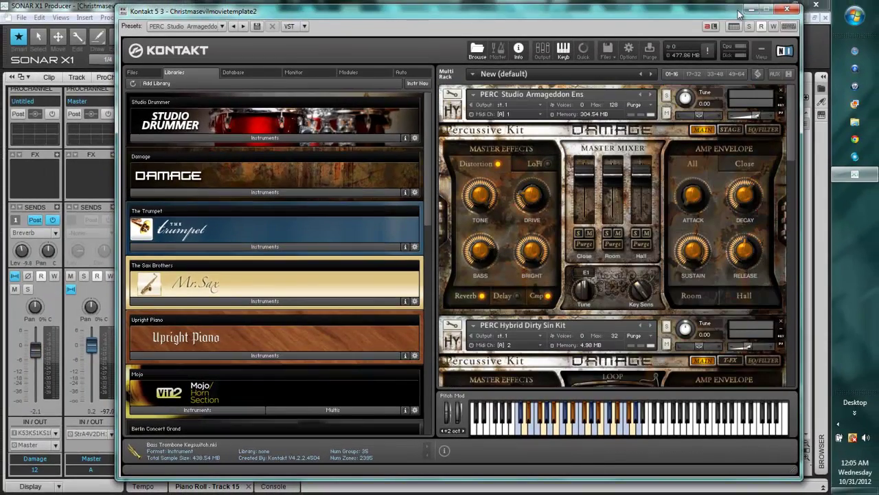
Step: Minimize the Kontakt window and place the playhead around measure 318, just before the recorded clips
drag(737, 9, 663, 48)
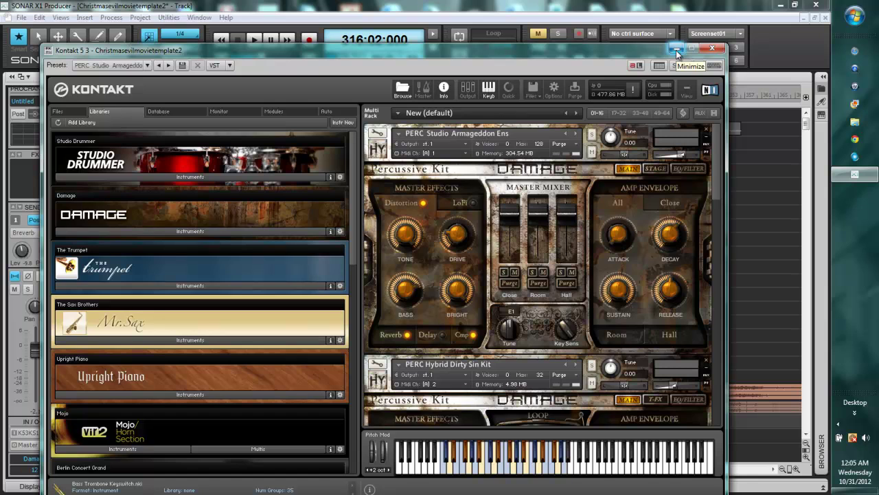
click(676, 48)
drag(487, 474, 493, 448)
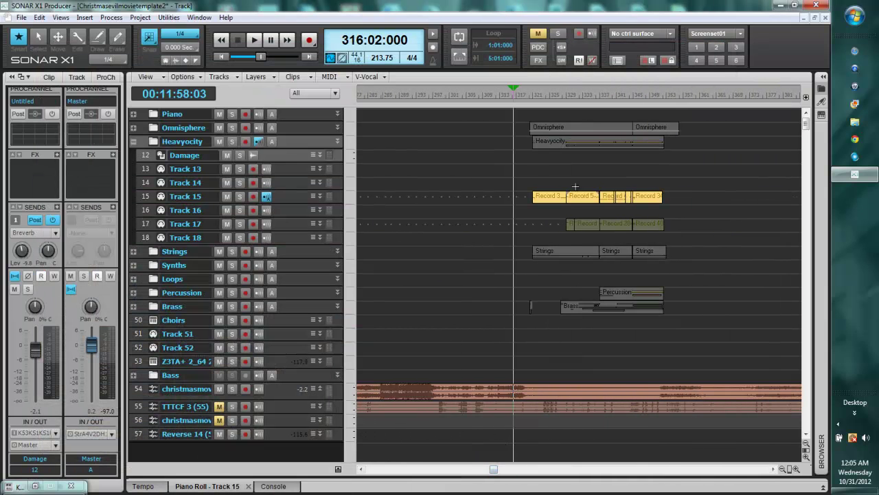
click(522, 101)
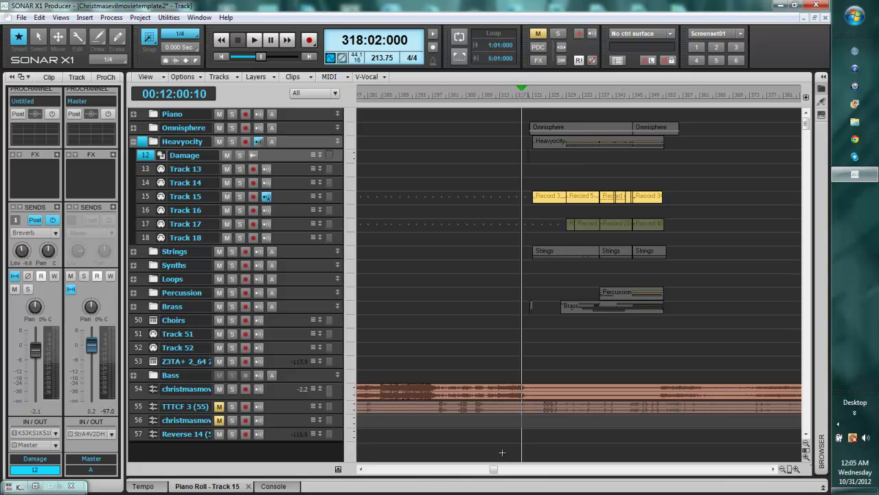
mouse_move(495, 470)
mouse_down()
mouse_move(477, 469)
mouse_move(494, 471)
mouse_up()
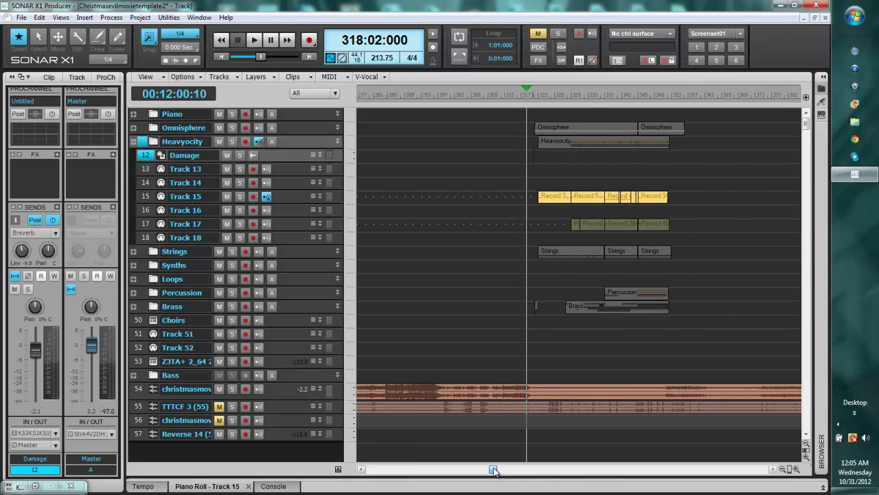
click(536, 99)
click(526, 97)
Step: Move the playhead to 258:02:000 and collapse the Heavyocity track folder
drag(494, 470, 475, 470)
click(438, 98)
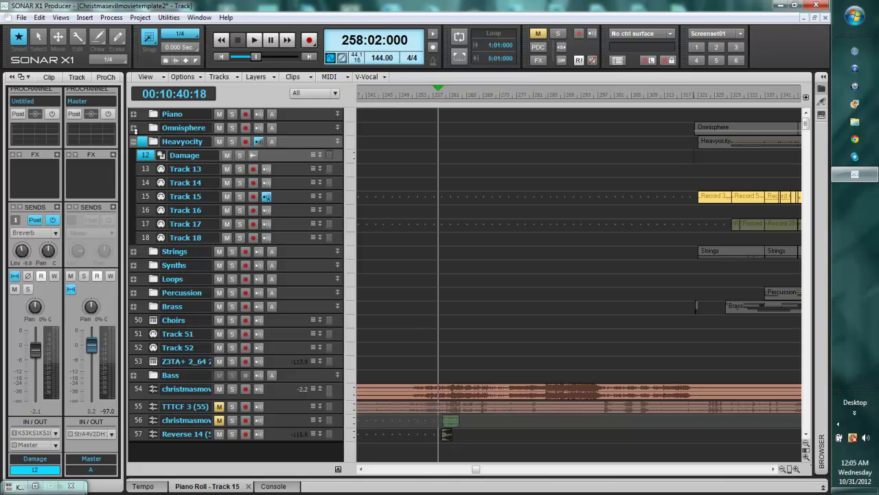
click(134, 142)
mouse_move(475, 469)
mouse_down()
mouse_move(413, 469)
mouse_move(481, 472)
mouse_up()
click(783, 469)
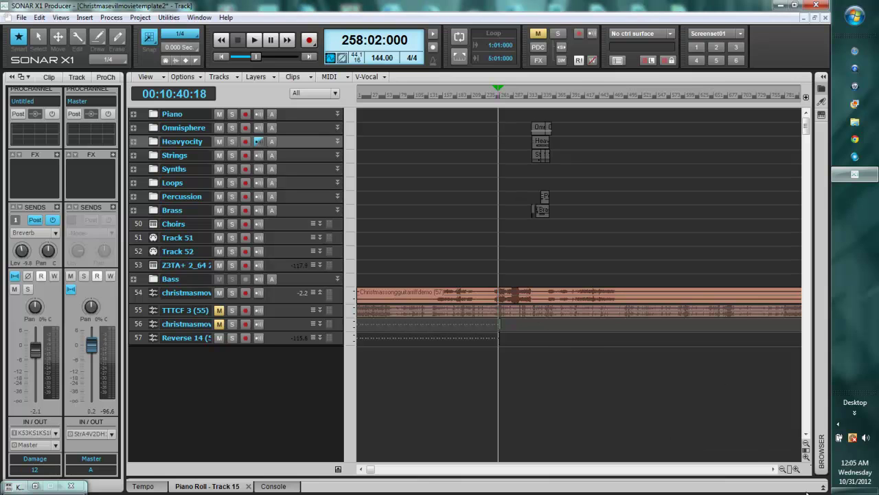
drag(790, 468, 680, 455)
drag(400, 469, 426, 470)
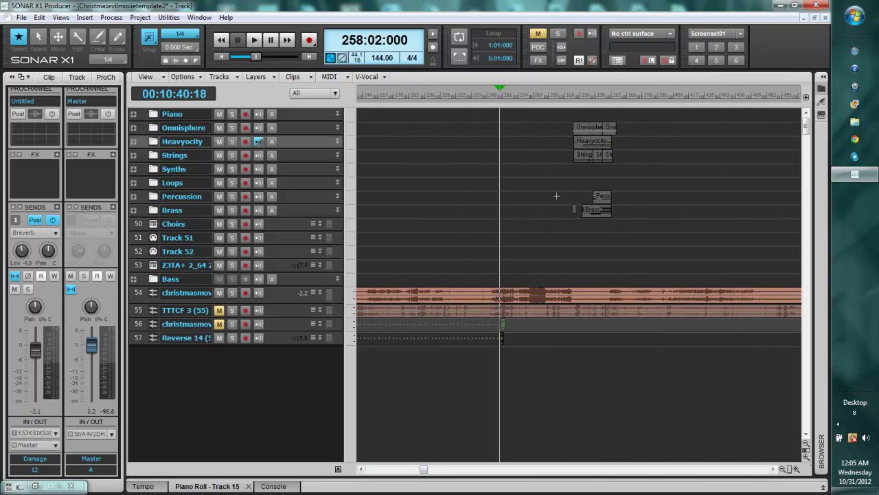
Step: Check the clip start at 318:01:000 and position the playhead at 253:02:000, before the loud section of the track 54 audio
click(571, 96)
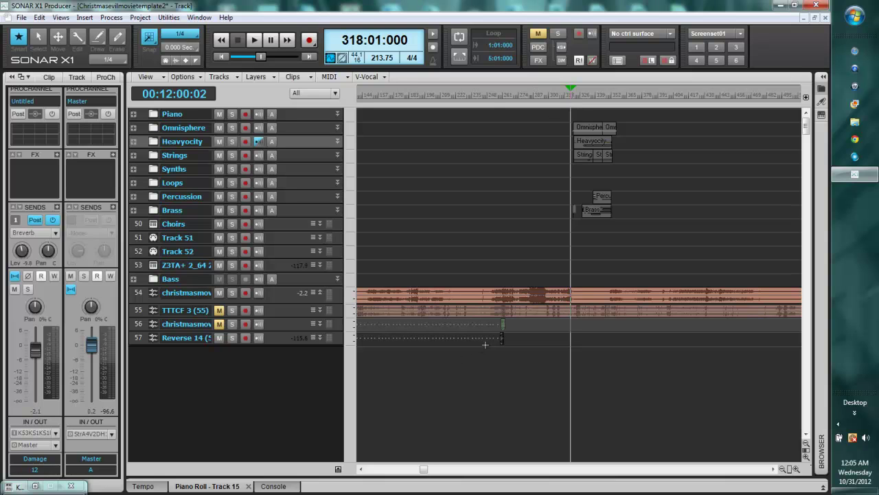
click(485, 97)
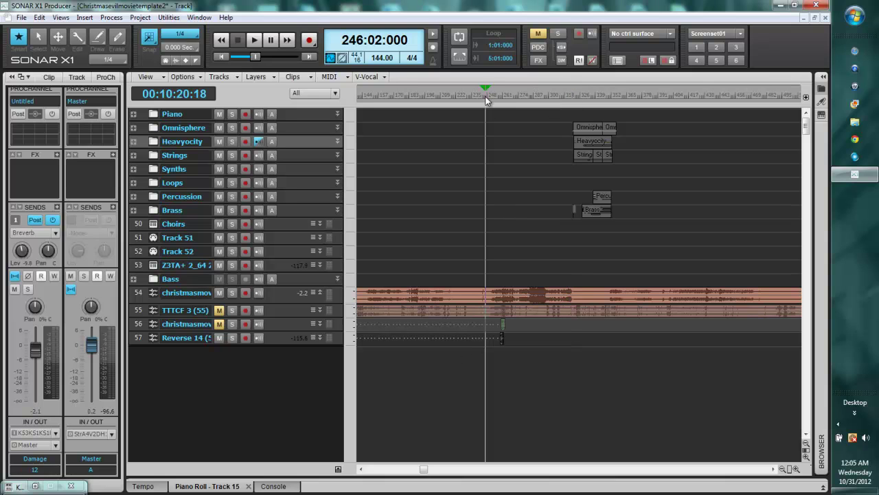
click(493, 96)
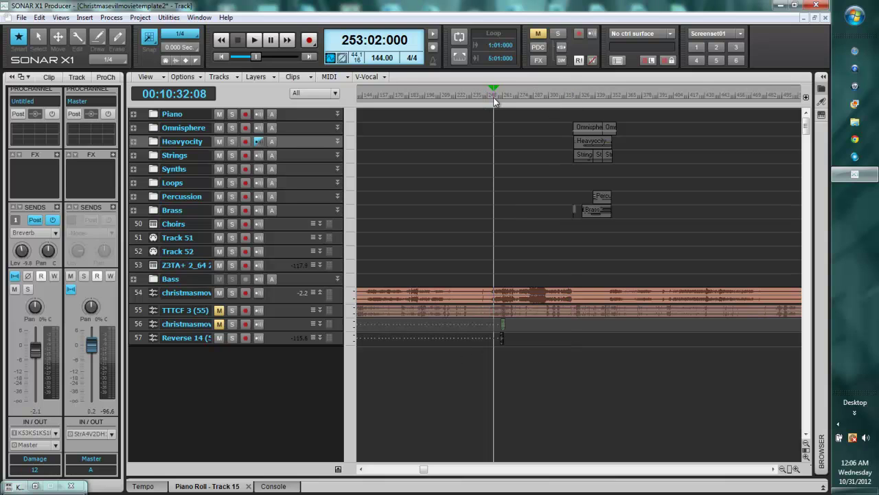
Step: Expand the Heavyocity folder, then open the Damage Kontakt instrument and activate Track 15 to audition the Armageddon kit
click(134, 141)
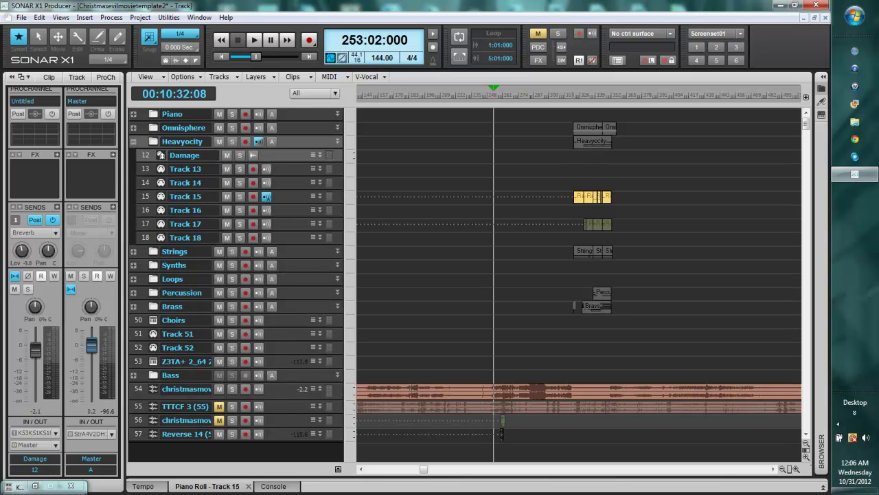
click(162, 156)
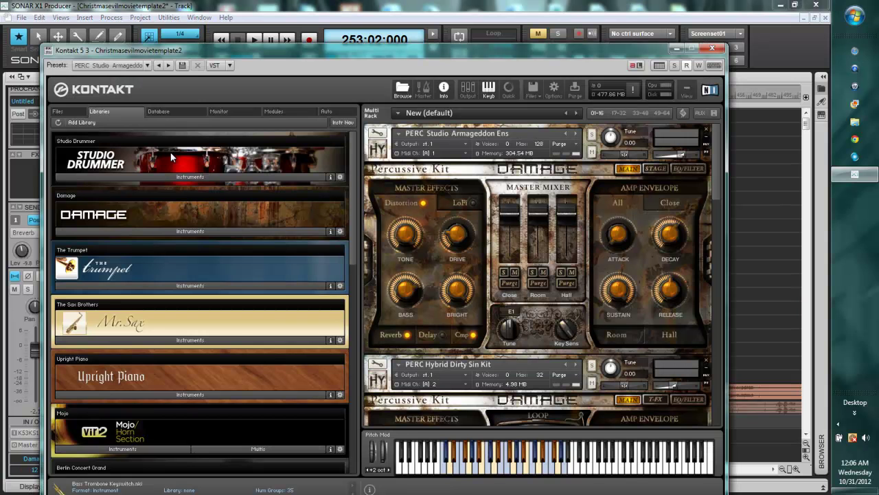
drag(189, 53, 436, 31)
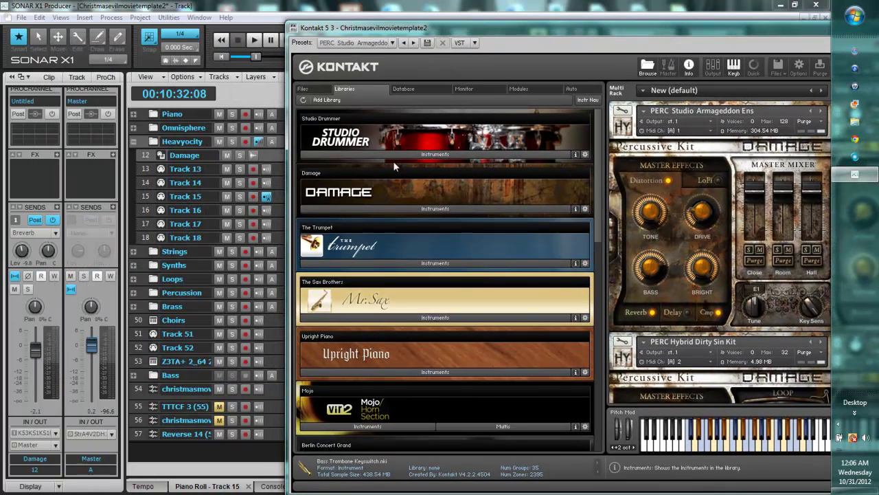
click(273, 195)
drag(615, 22, 388, 23)
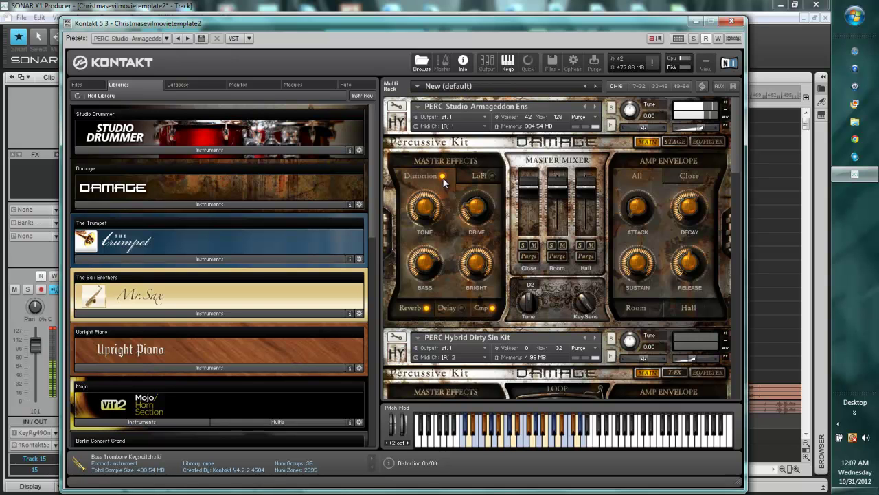
mouse_move(733, 163)
mouse_down()
mouse_move(739, 208)
mouse_move(733, 151)
mouse_up()
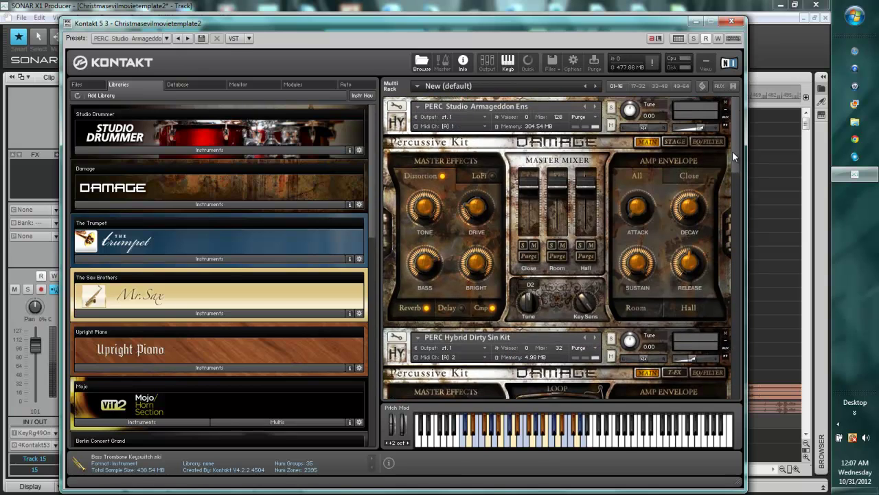
click(695, 22)
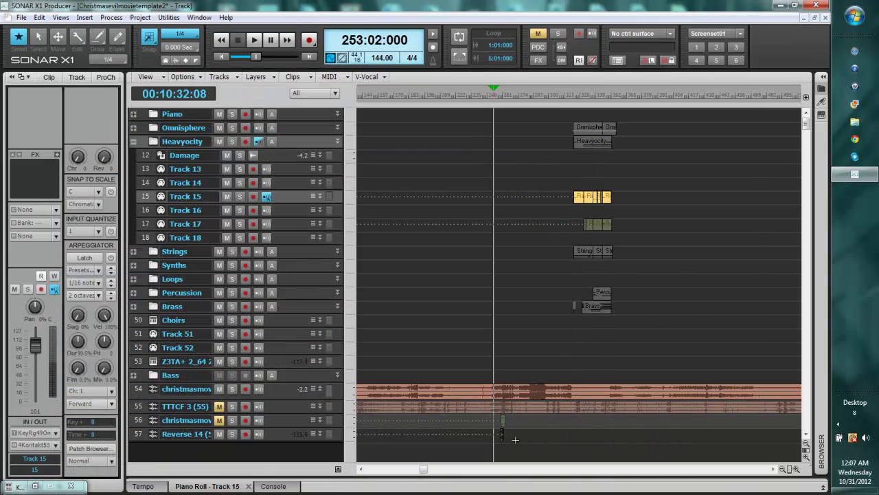
Step: Play the project from around measure 163 and set the playhead to 174:02:000
drag(424, 469, 407, 466)
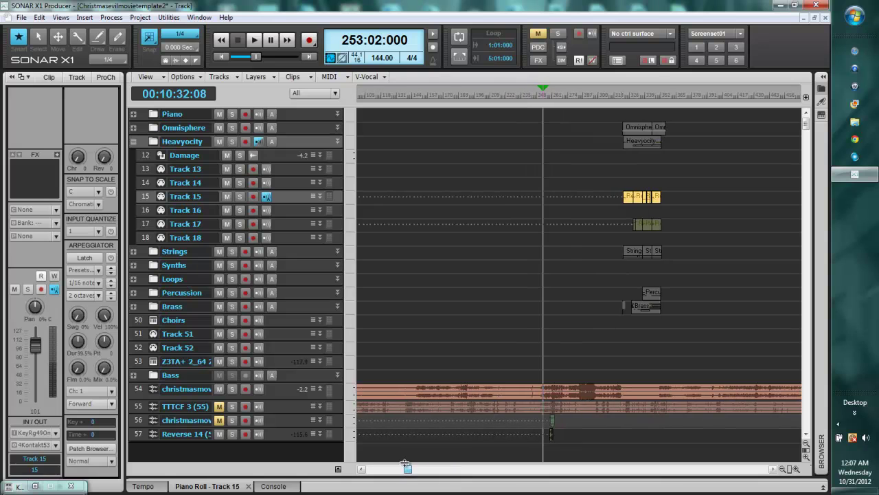
click(437, 97)
key(space)
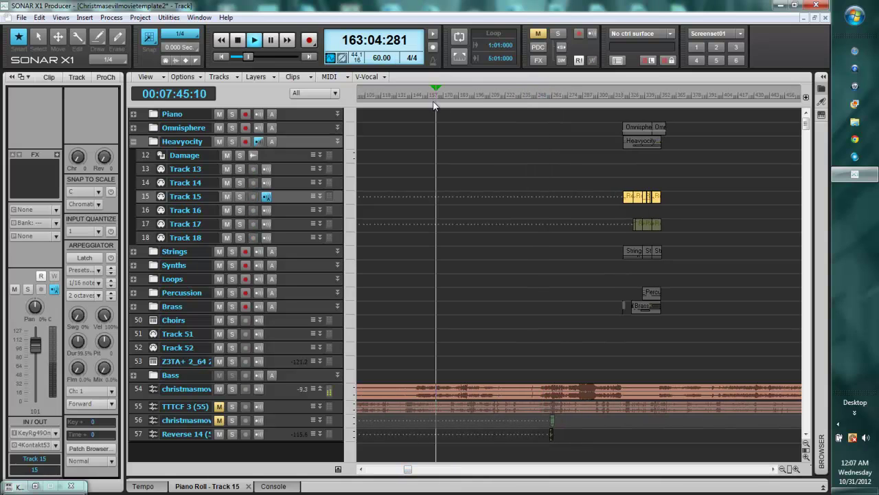
click(447, 94)
key(space)
scroll(468, 343, down, 2)
scroll(438, 440, up, 2)
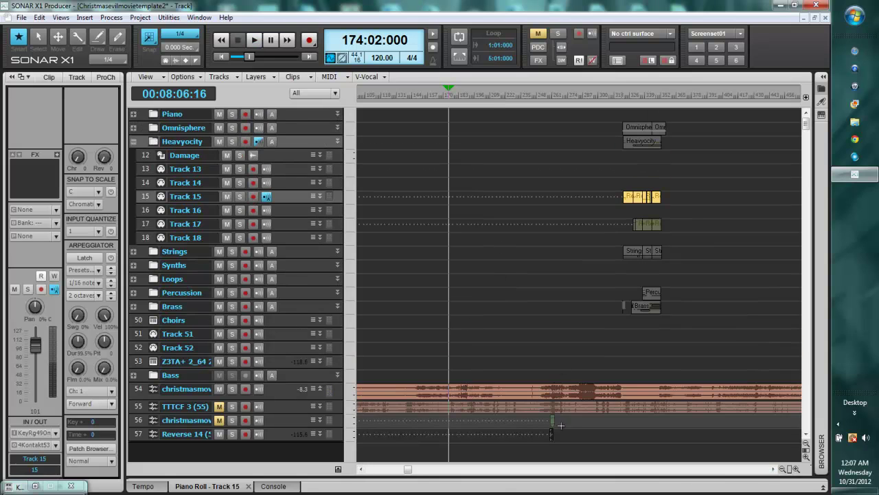
Step: Look over the track 54 audio along the timeline and collapse the Heavyocity track folder
drag(408, 470, 357, 435)
drag(371, 473, 418, 470)
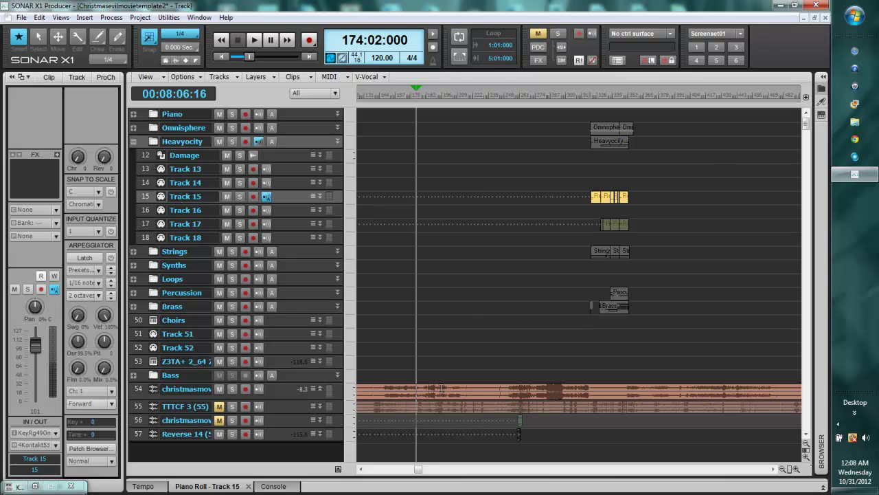
drag(419, 469, 424, 471)
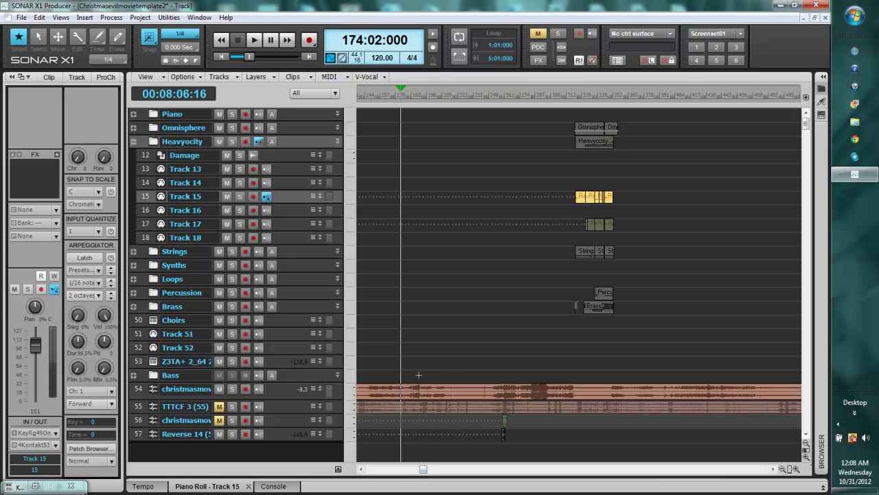
drag(424, 469, 423, 469)
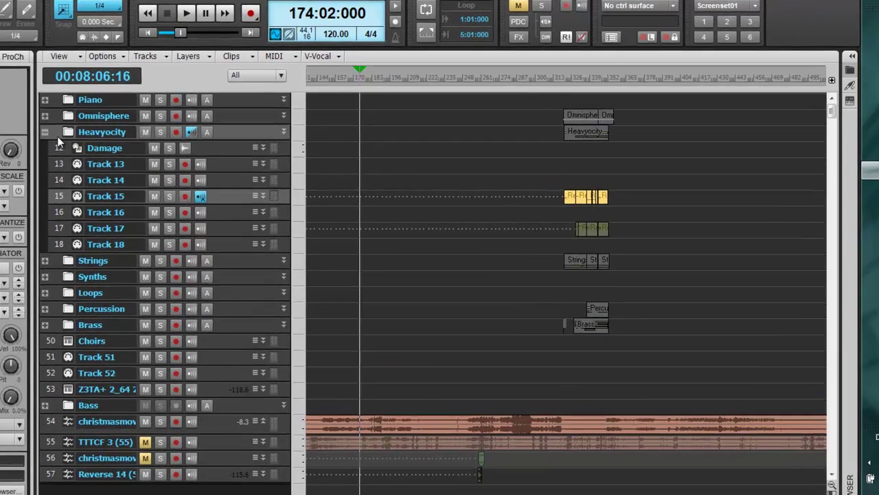
click(133, 141)
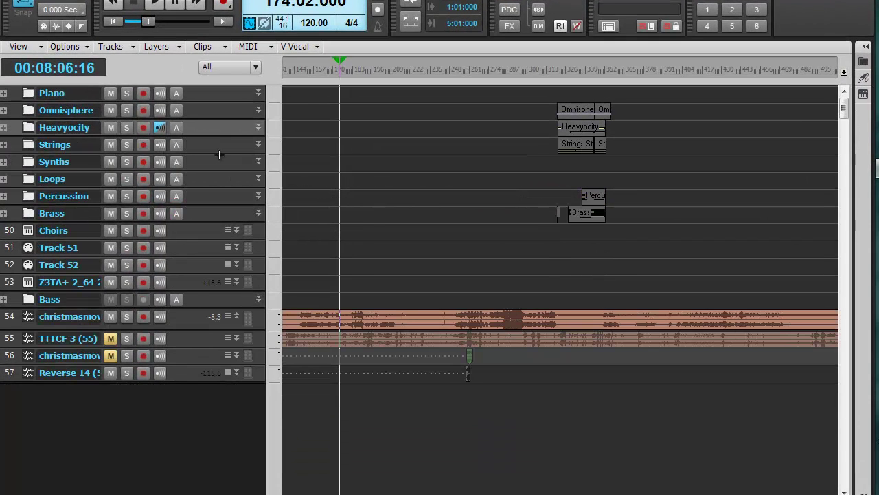
Step: Audition the track 54 audio from playhead positions slightly before 190:02:000
click(363, 74)
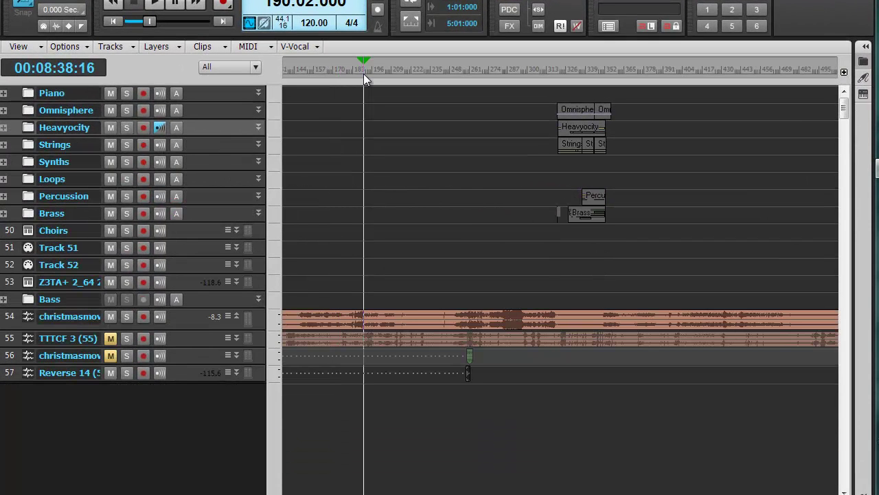
click(353, 68)
key(space)
click(355, 71)
key(space)
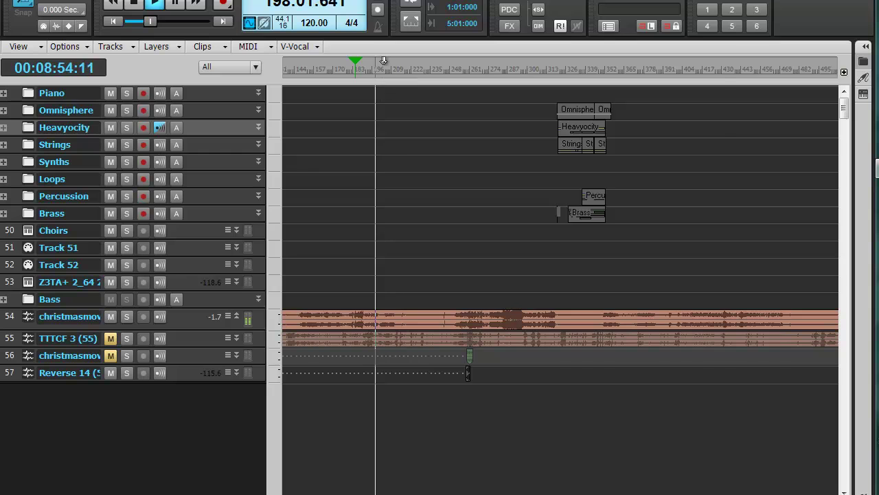
Step: Play short passages around measure 200 to locate the cue, leaving the playhead at 199:01:000
drag(384, 59, 384, 76)
click(360, 72)
key(space)
click(343, 68)
key(space)
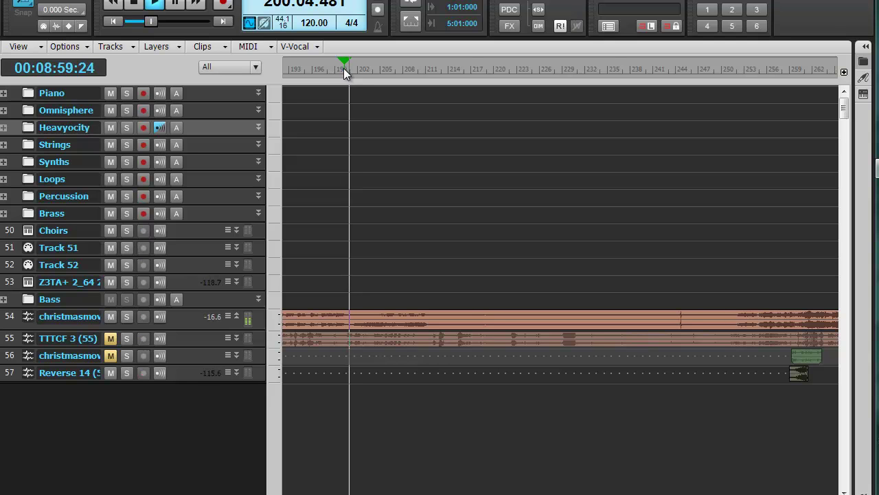
key(space)
click(334, 66)
key(space)
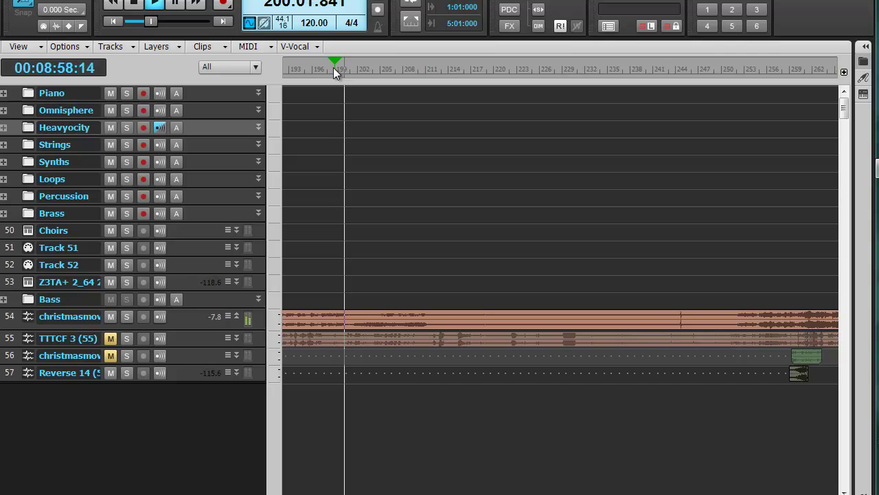
key(space)
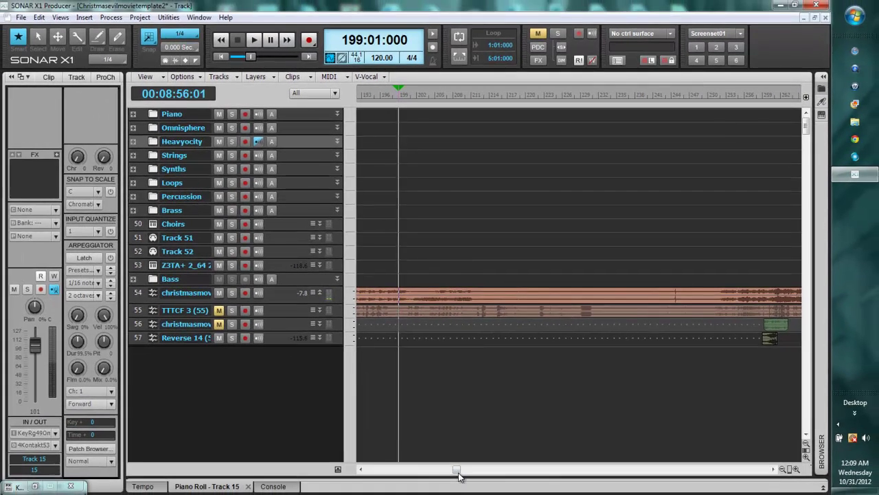
drag(460, 474, 446, 478)
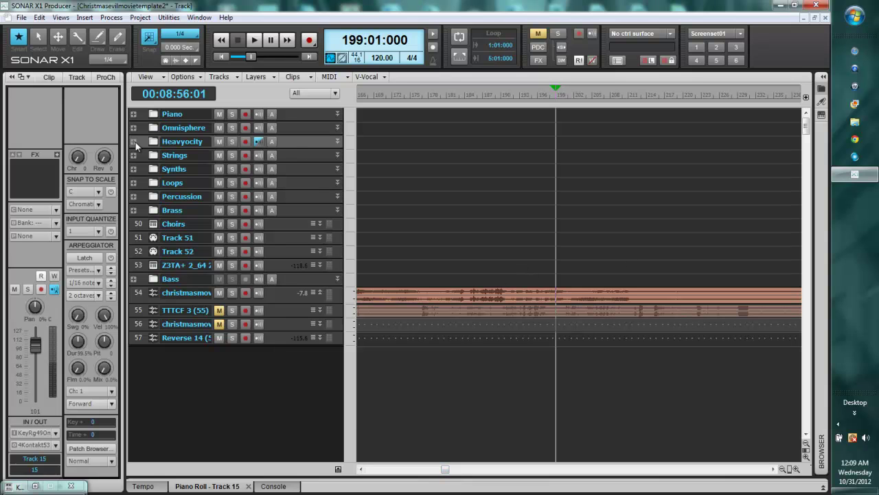
Step: Expand the Heavyocity folder, make Track 18 active and audition PERC Dark Impacts in the Kontakt rack
click(133, 142)
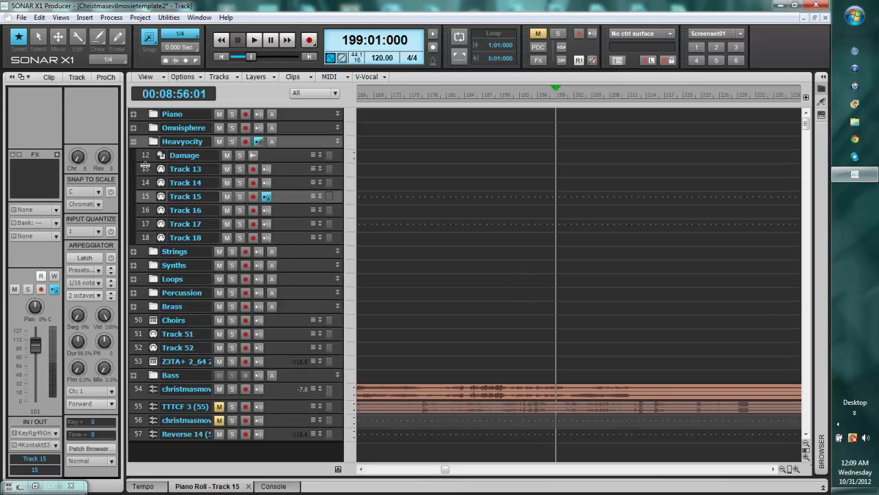
click(292, 241)
click(35, 485)
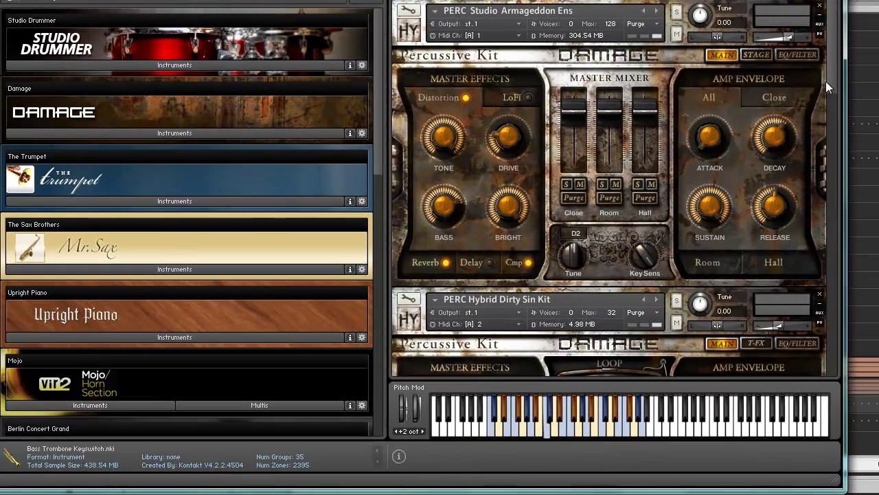
drag(735, 160, 736, 237)
drag(828, 177, 824, 216)
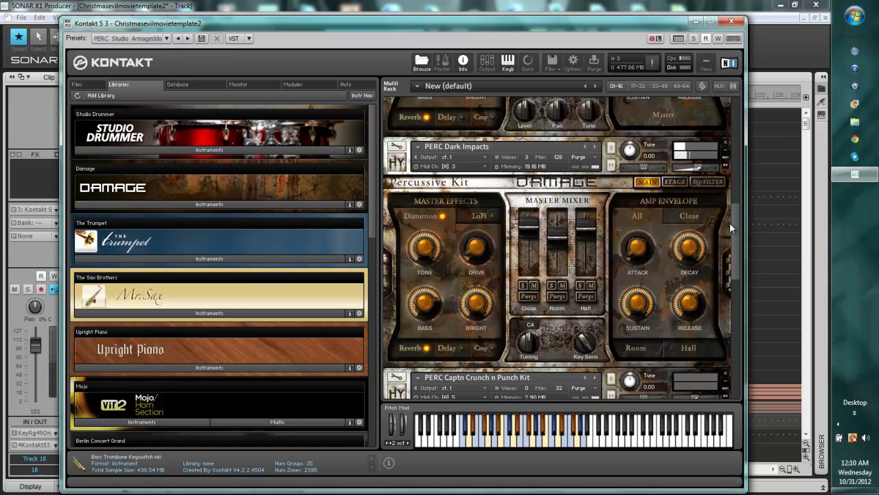
scroll(731, 237, down, 3)
drag(737, 251, 739, 238)
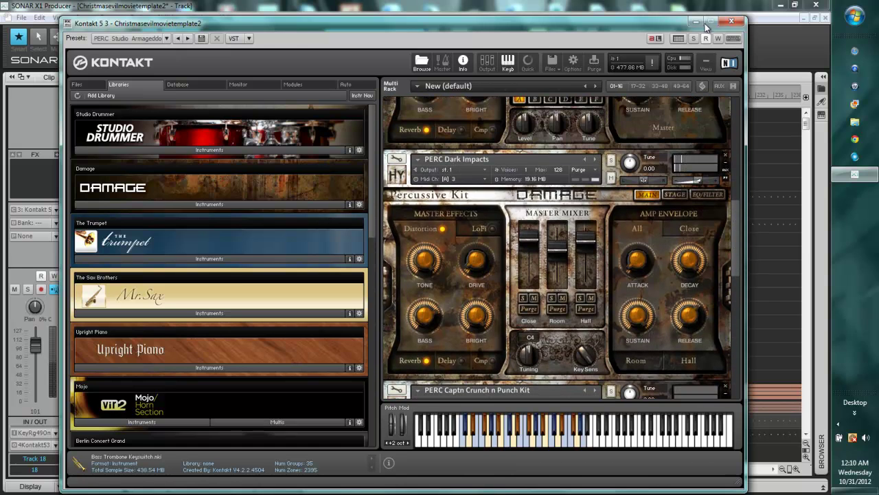
click(696, 24)
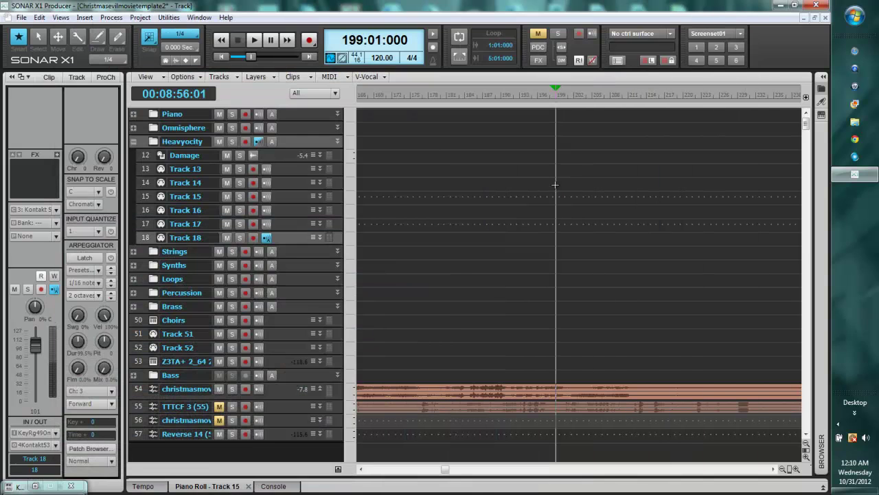
Step: Play short passages of the project from 199:01:000 and from measure 207
key(space)
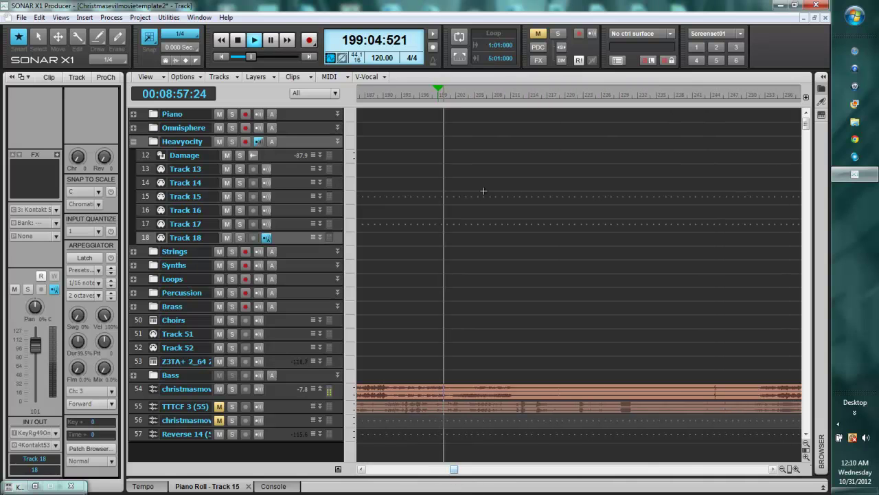
key(space)
click(486, 93)
key(space)
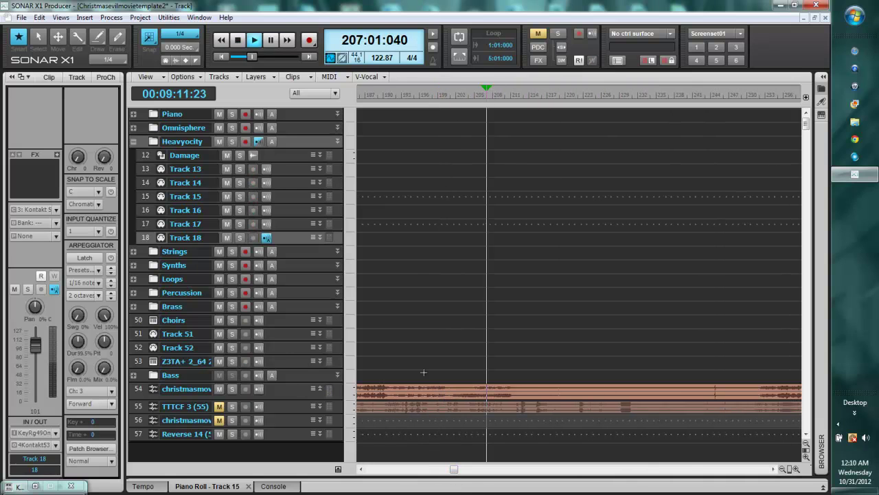
drag(456, 472, 463, 473)
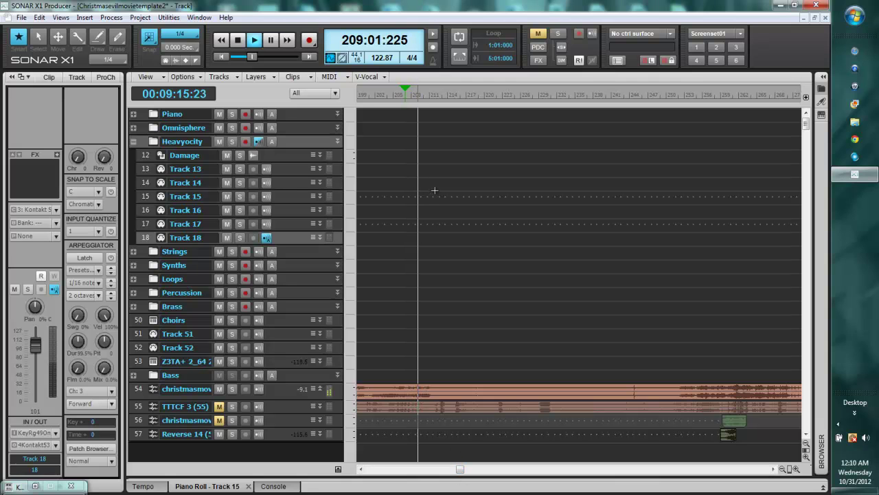
key(space)
Step: Set the playhead to 249:04:000, ahead of the louder section in the track 54 audio
drag(463, 470, 473, 471)
scroll(460, 342, down, 2)
scroll(459, 342, up, 2)
click(487, 93)
Step: Open the Damage track's Kontakt instrument, show PERC Hybrid Dirty Sin Kit and move the window clear of the track list
click(161, 155)
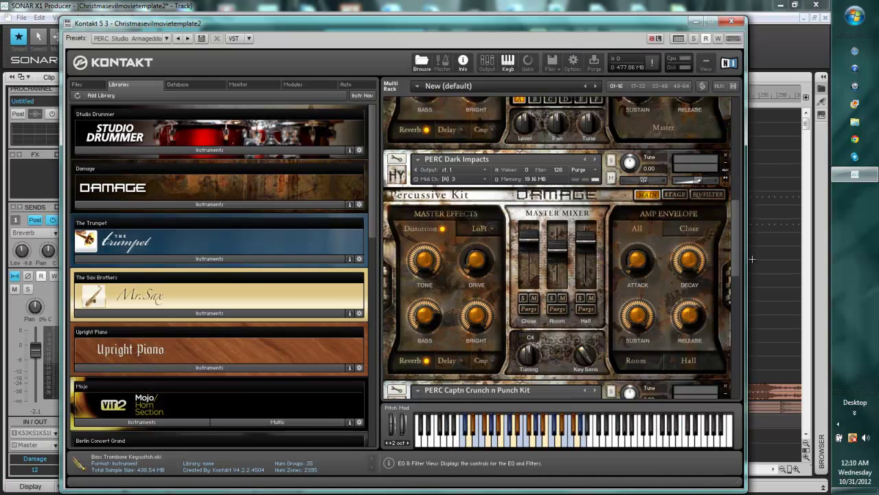
scroll(736, 243, up, 1)
drag(736, 243, 755, 174)
scroll(737, 183, up, 3)
scroll(738, 184, down, 3)
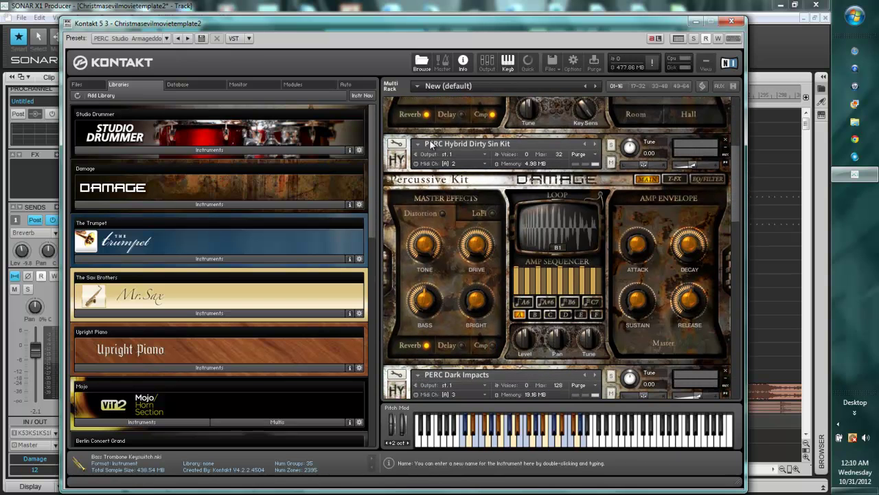
drag(365, 31, 551, 38)
drag(307, 38, 376, 44)
Step: Switch through Tracks 16 and 15 to Track 14 and audition PERC Hybrid Dirty Sin Kit in Kontakt
click(277, 209)
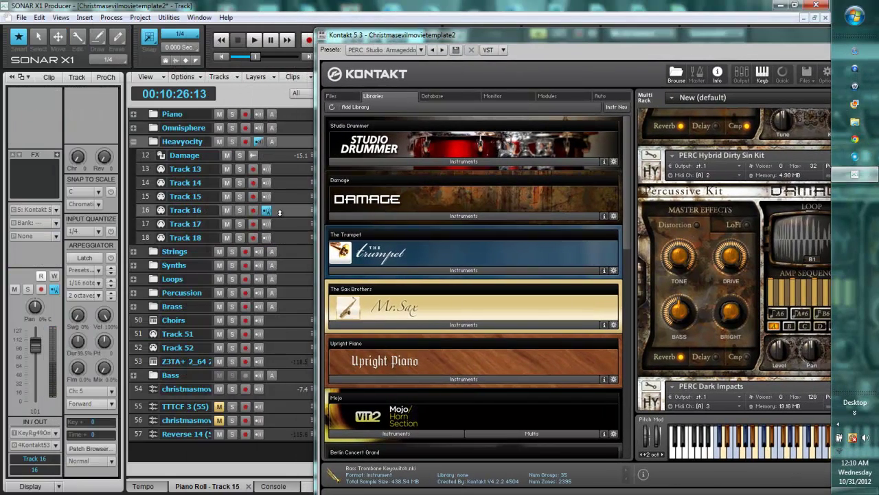
drag(652, 35, 683, 29)
click(281, 196)
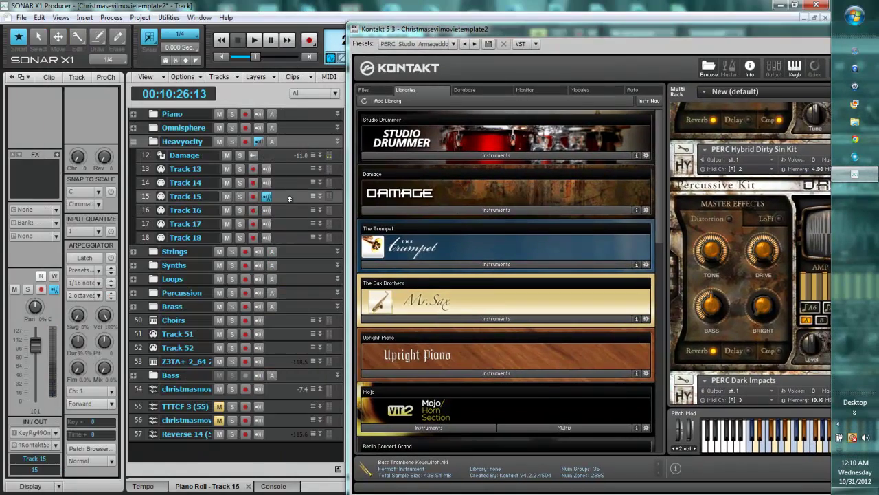
drag(747, 37, 712, 29)
click(290, 182)
drag(548, 19, 283, 14)
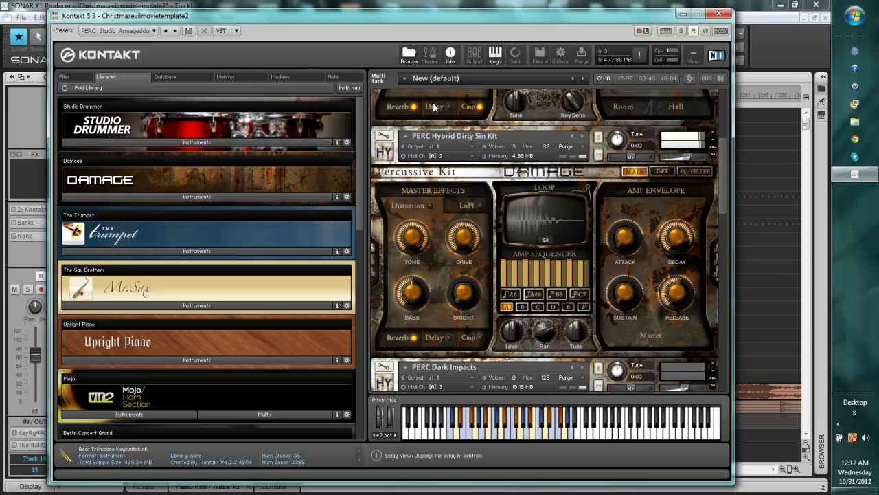
drag(729, 220, 662, 53)
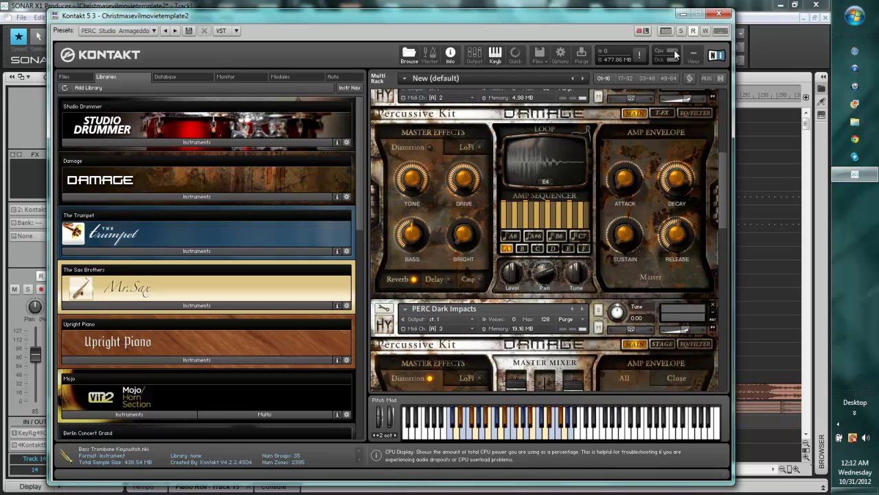
click(683, 14)
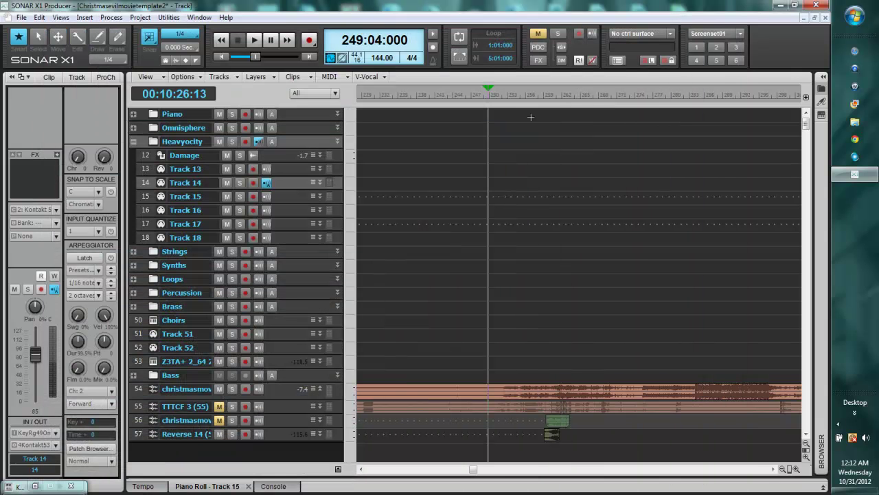
Step: Play the project from around measure 254 and again from 259:04:000
click(518, 93)
key(space)
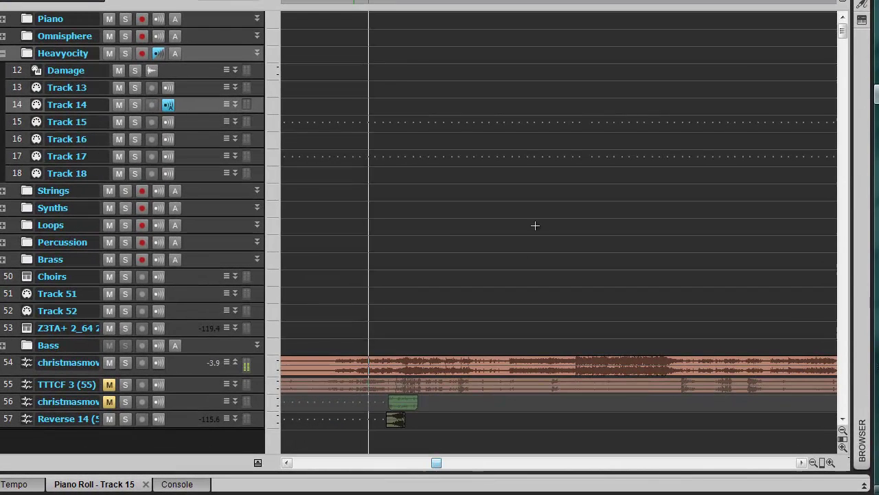
click(403, 4)
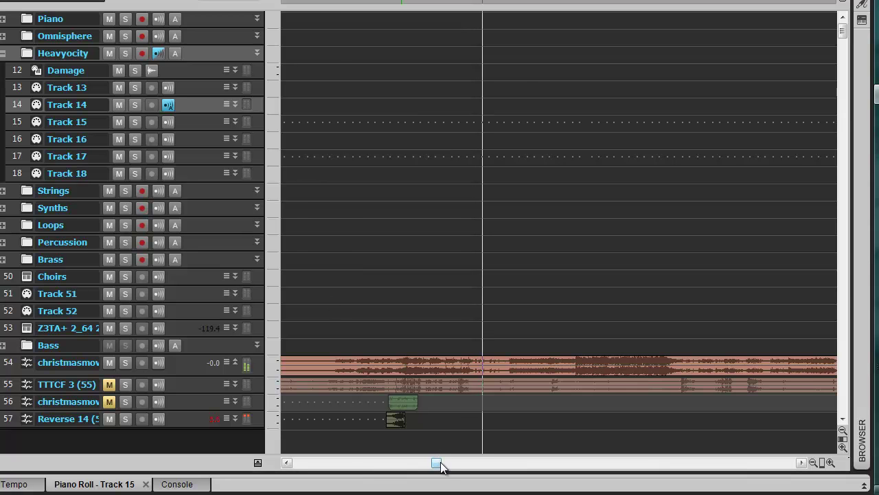
drag(439, 462, 447, 462)
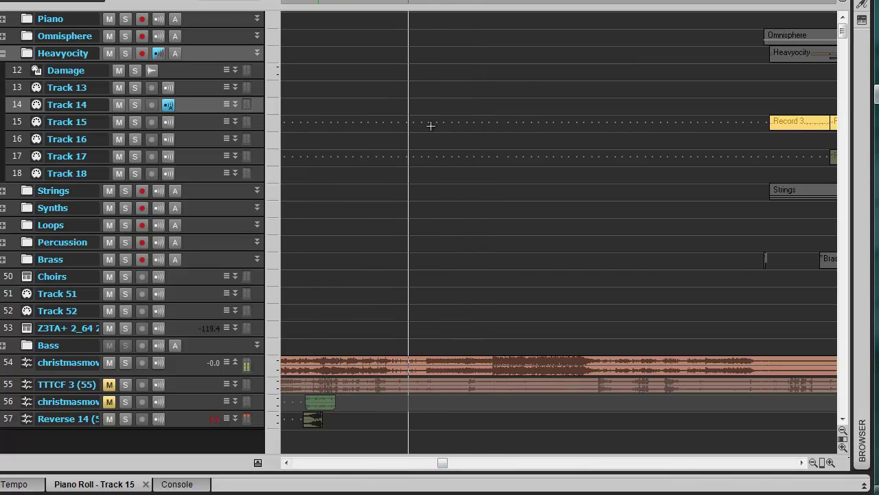
key(space)
Step: Set the playhead to 261:01:000 and enlarge the timeline around that measure
mouse_move(442, 462)
mouse_down()
mouse_move(433, 463)
mouse_move(440, 467)
mouse_up()
scroll(430, 402, down, 2)
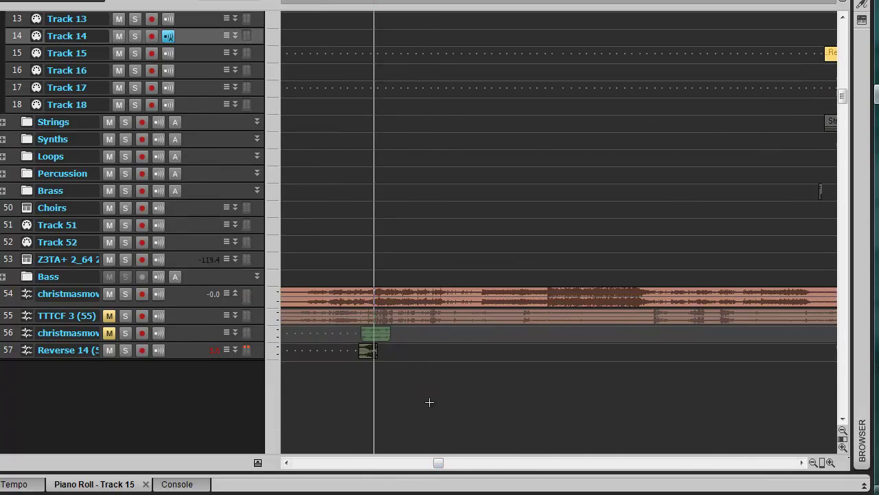
scroll(430, 402, up, 1)
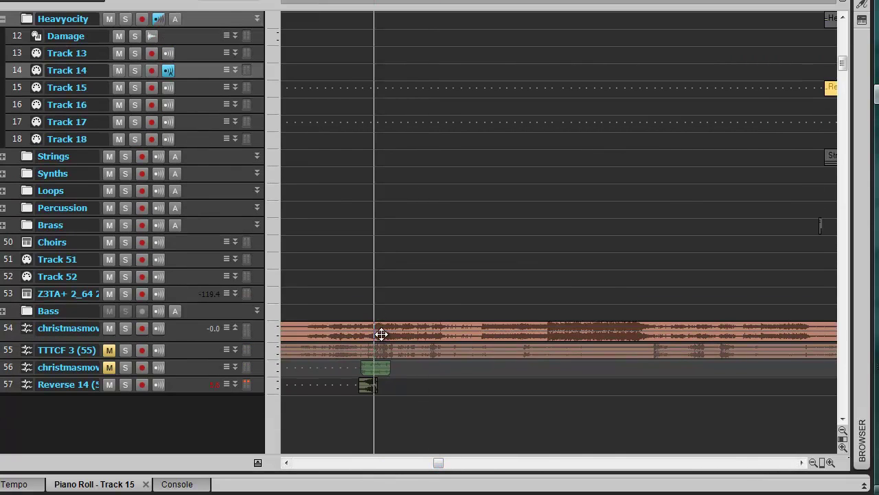
scroll(449, 459, right, 3)
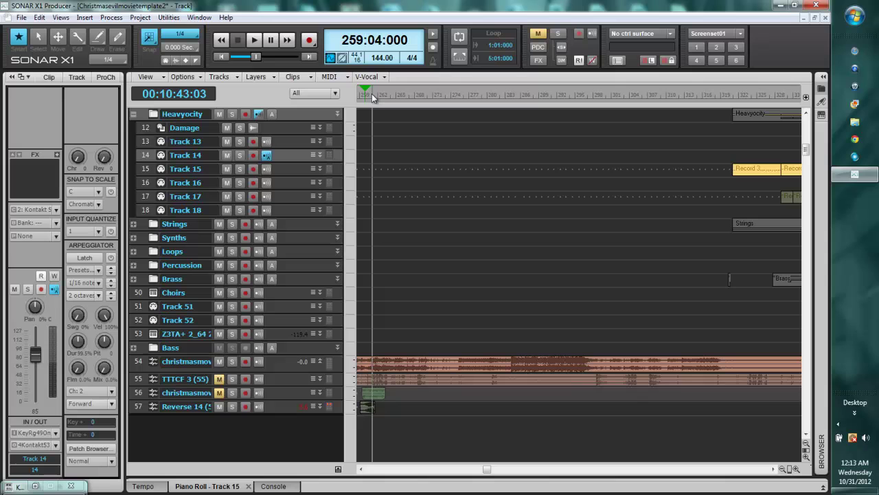
click(372, 93)
click(133, 114)
click(133, 114)
scroll(437, 241, up, 1)
scroll(446, 248, down, 1)
scroll(452, 256, up, 1)
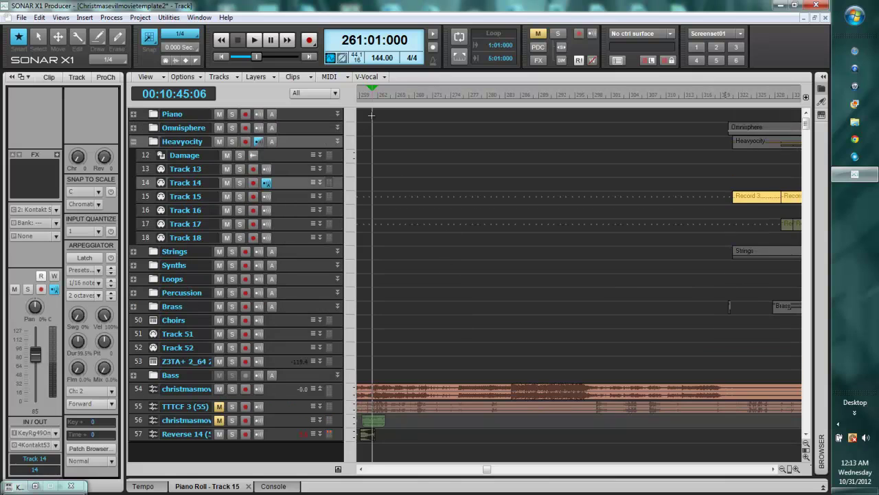
drag(387, 88, 398, 101)
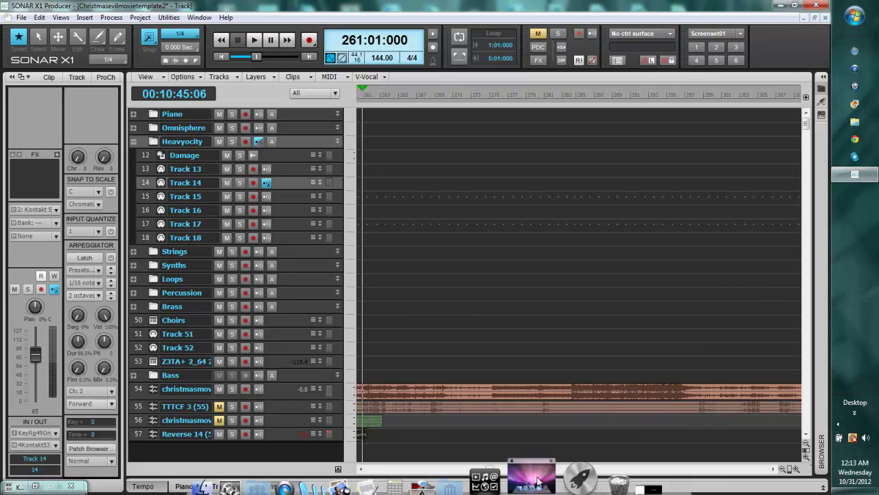
mouse_move(493, 472)
mouse_down()
mouse_move(480, 471)
mouse_move(489, 471)
mouse_up()
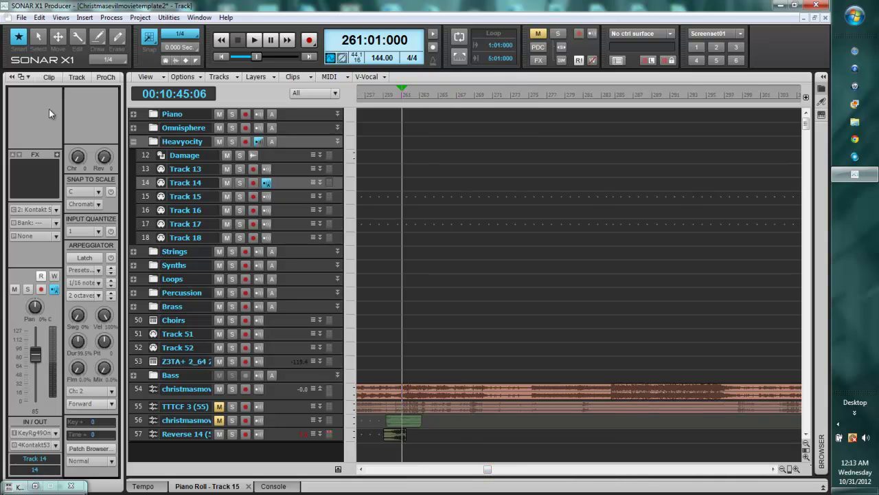
Step: Look over PERC Studio Armageddon Ens in Kontakt and audition PERC Hybrid Dirty Sin Kit
double_click(30, 488)
scroll(720, 174, up, 10)
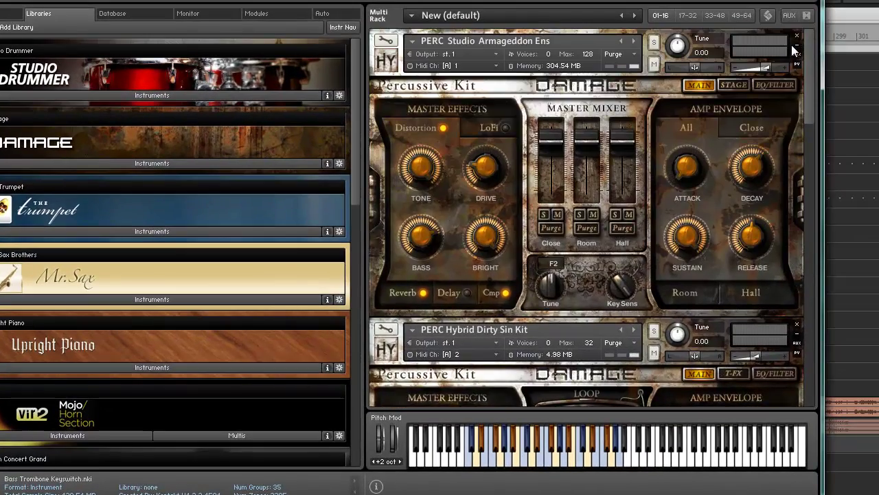
scroll(796, 75, down, 5)
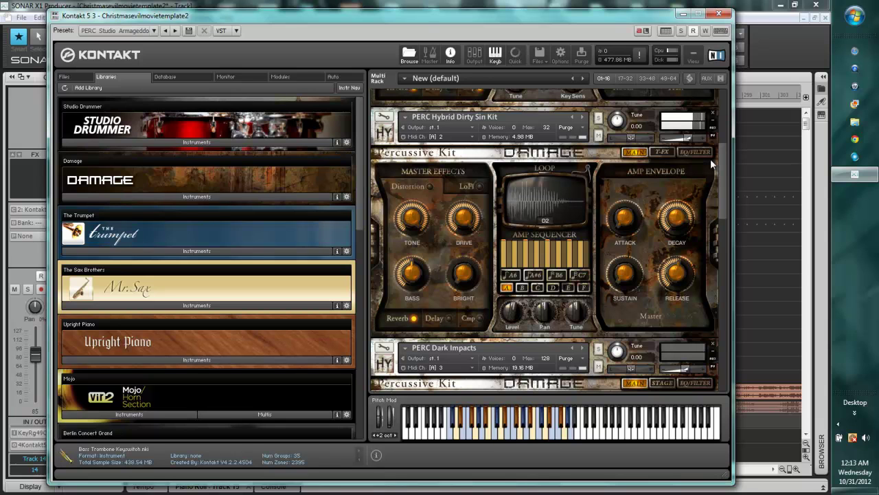
click(684, 14)
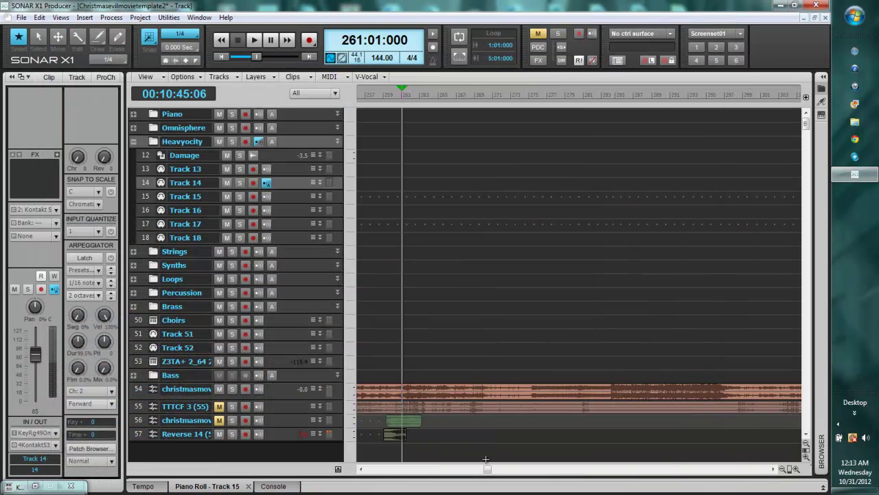
Step: Set the playhead to 275:02:000 and make Track 15 the active instrument track
drag(490, 470, 494, 471)
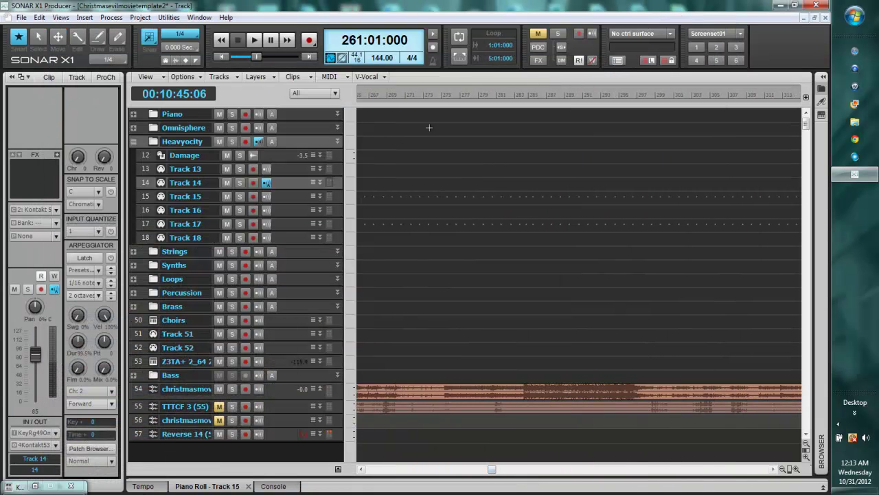
click(444, 101)
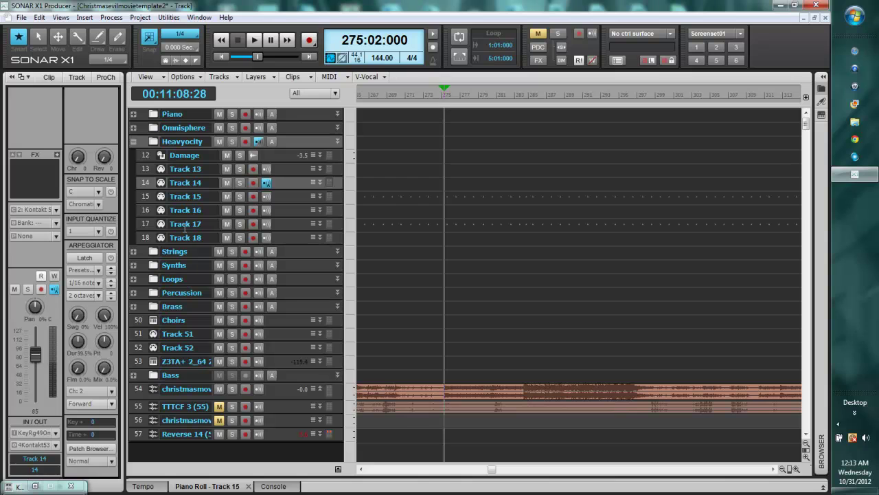
click(296, 207)
click(289, 199)
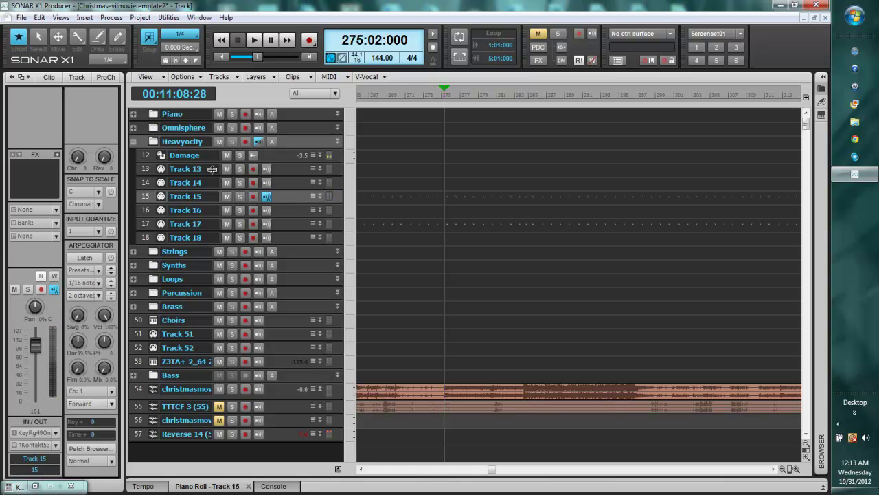
Step: Bring up PERC Studio Armageddon Ens in the Damage track's Kontakt rack, audition it and try its Distortion switch
click(160, 156)
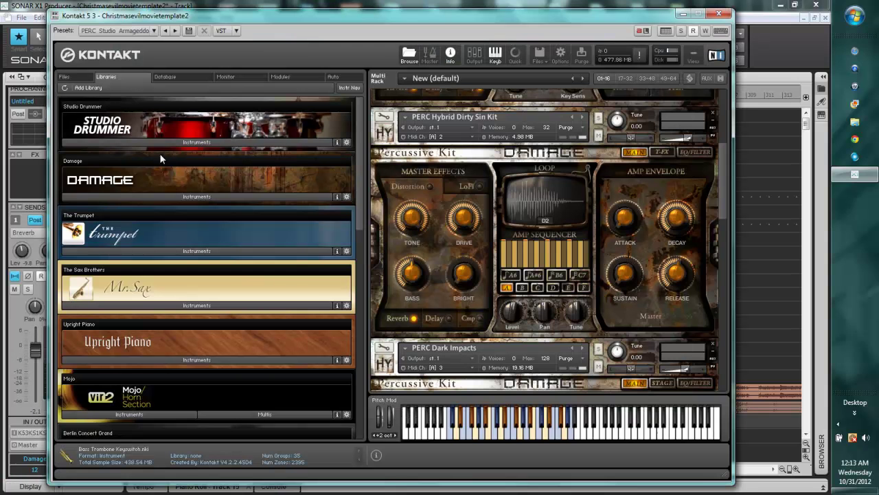
drag(724, 145, 727, 102)
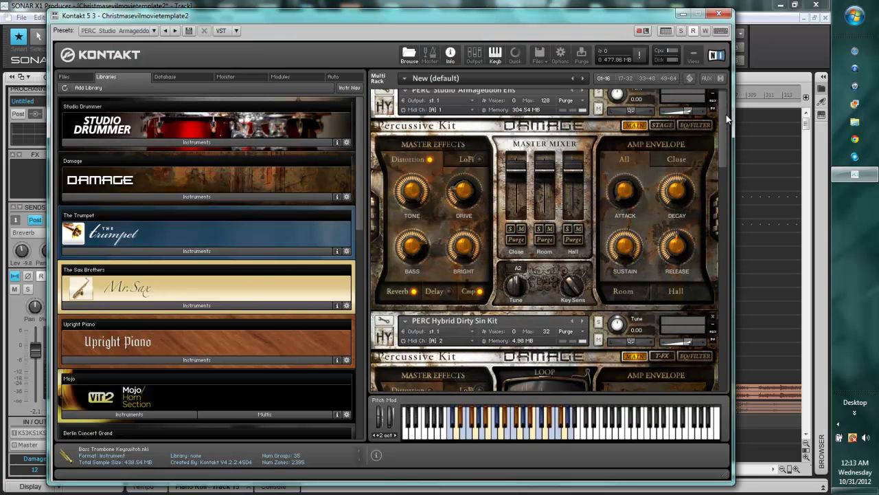
scroll(727, 118, up, 1)
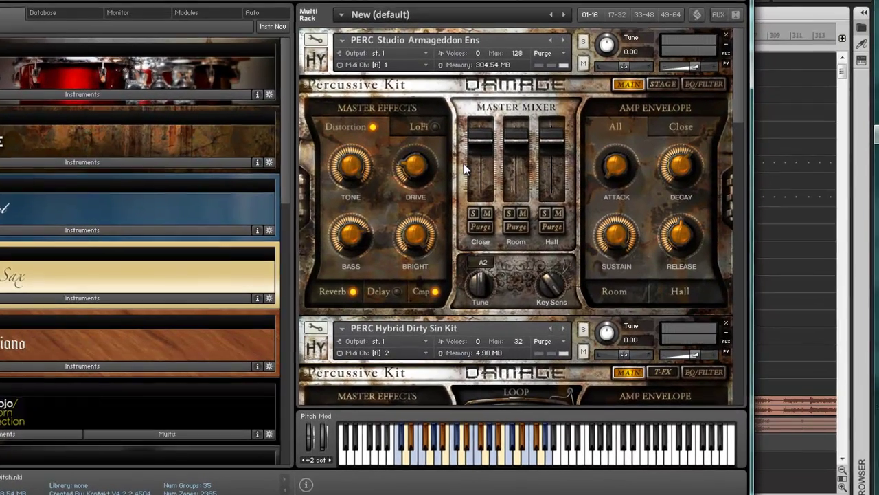
key(space)
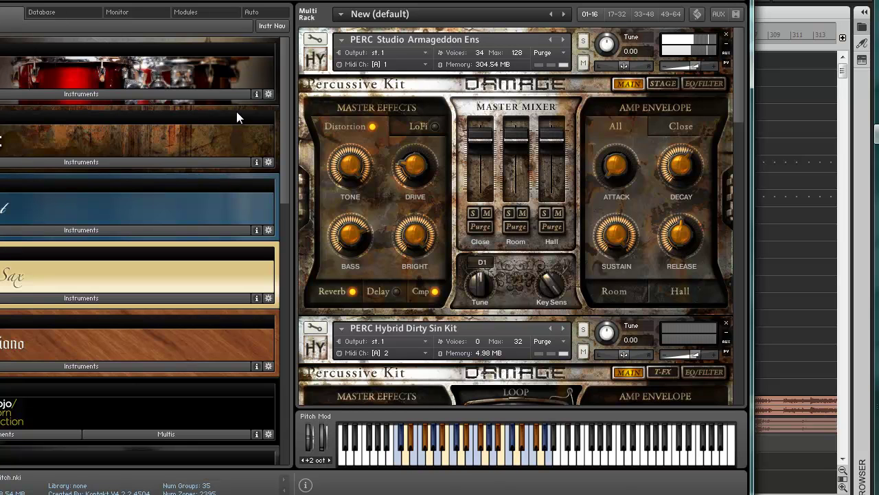
click(370, 127)
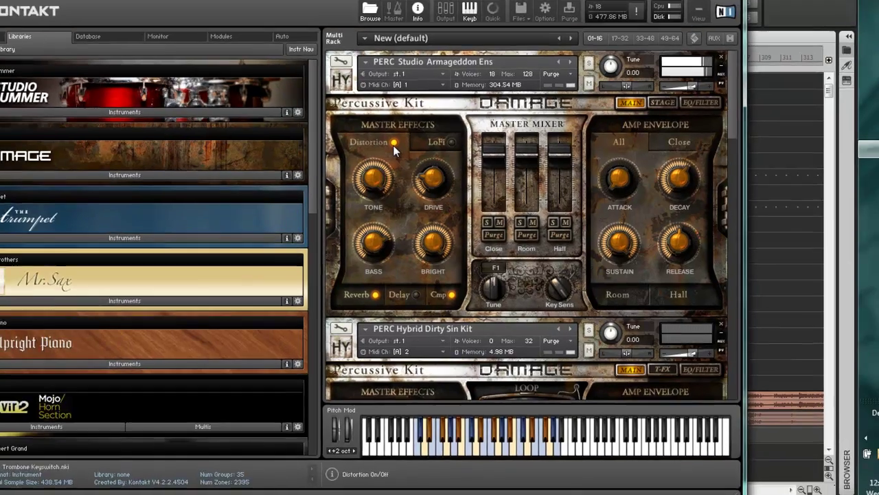
Step: Check the Distortion and other master effects of PERC Studio Armageddon Ens, its mixer faders, and the Close, Room and Hall amp envelopes
click(394, 143)
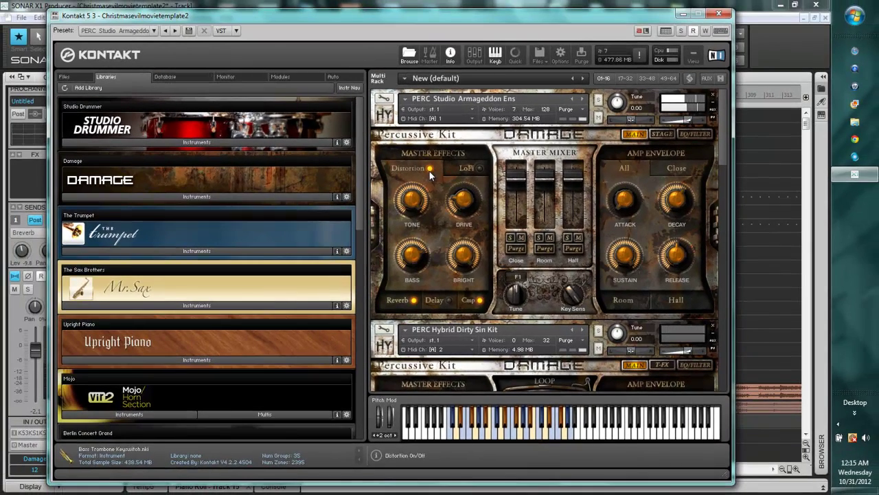
click(443, 296)
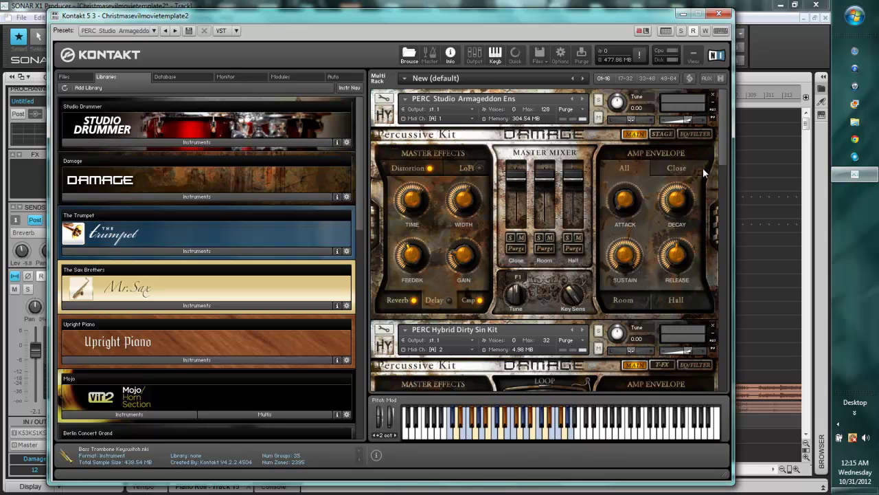
click(618, 298)
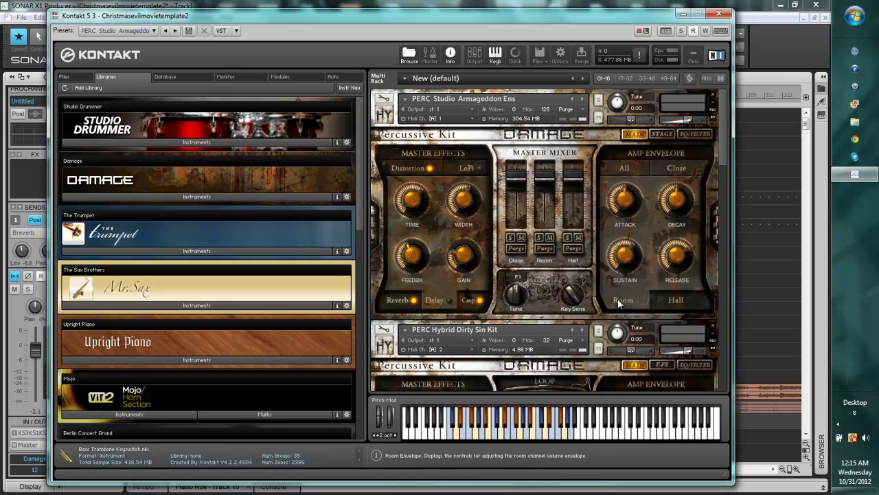
click(678, 299)
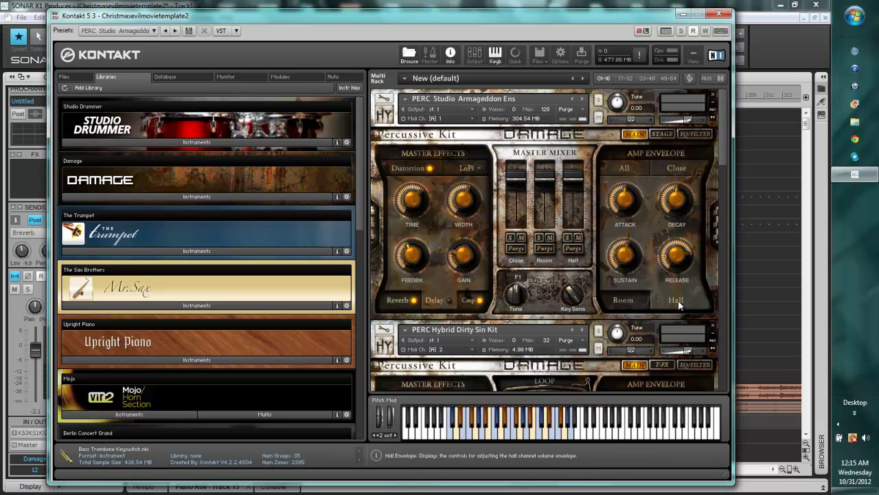
click(623, 300)
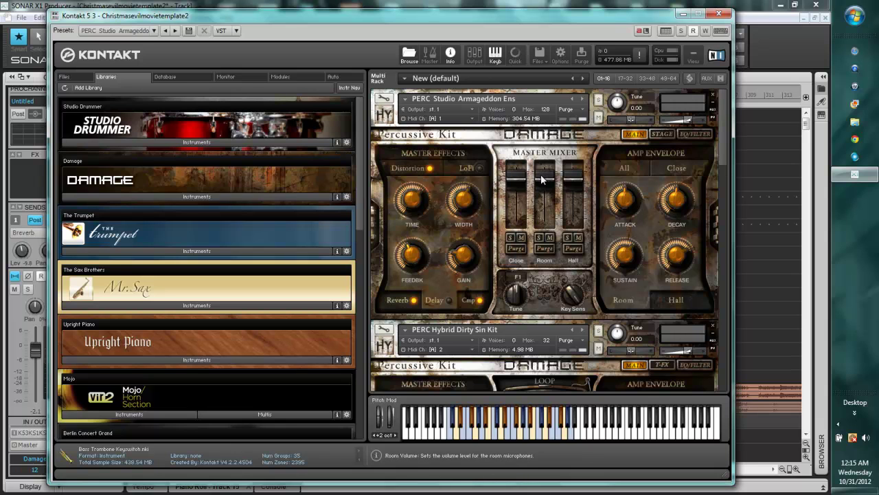
drag(518, 183, 559, 181)
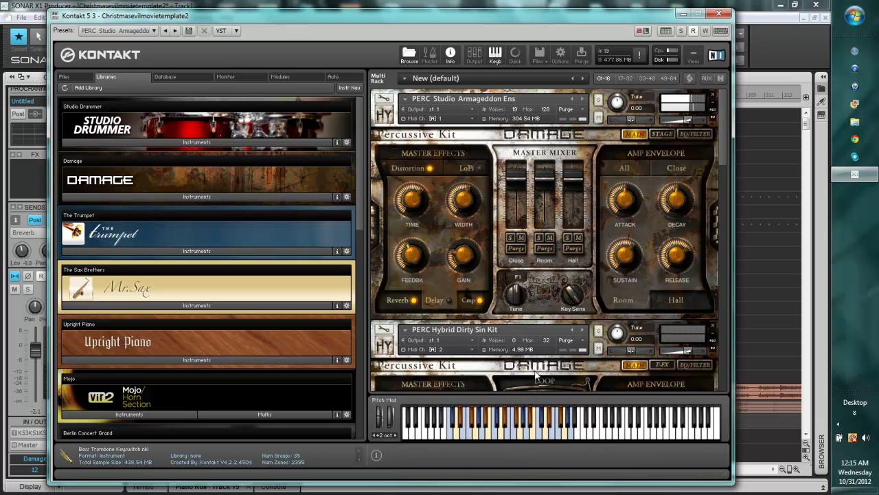
click(670, 173)
click(674, 305)
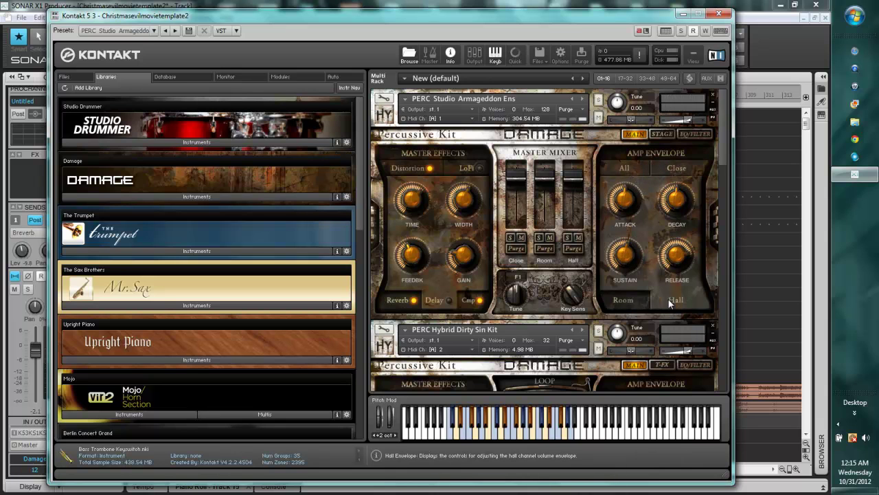
Step: Minimize Kontakt, bring up the Console and collapse the expanded ProChannel on the Damage strip
click(683, 14)
key(shift+d)
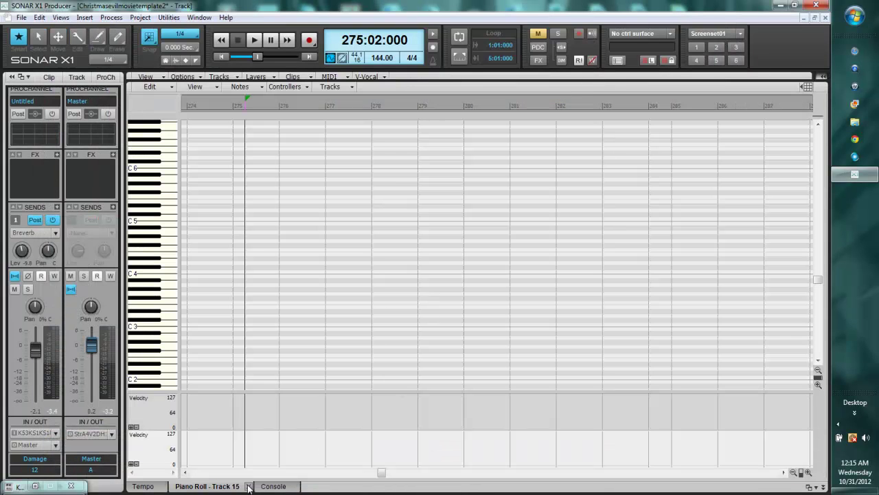
click(273, 485)
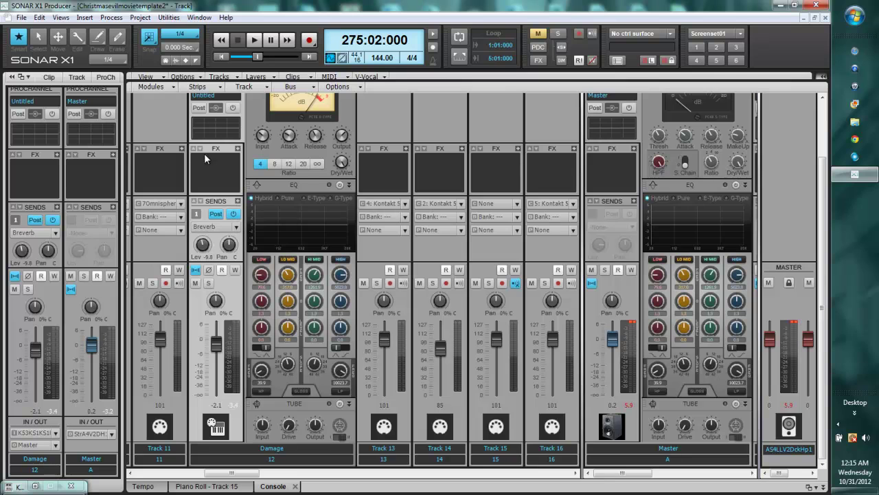
scroll(220, 234, up, 3)
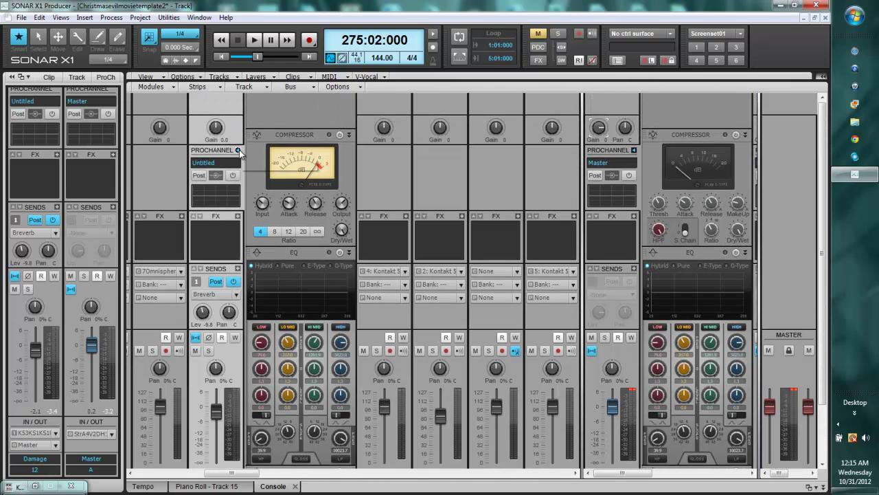
click(238, 150)
scroll(337, 309, down, 3)
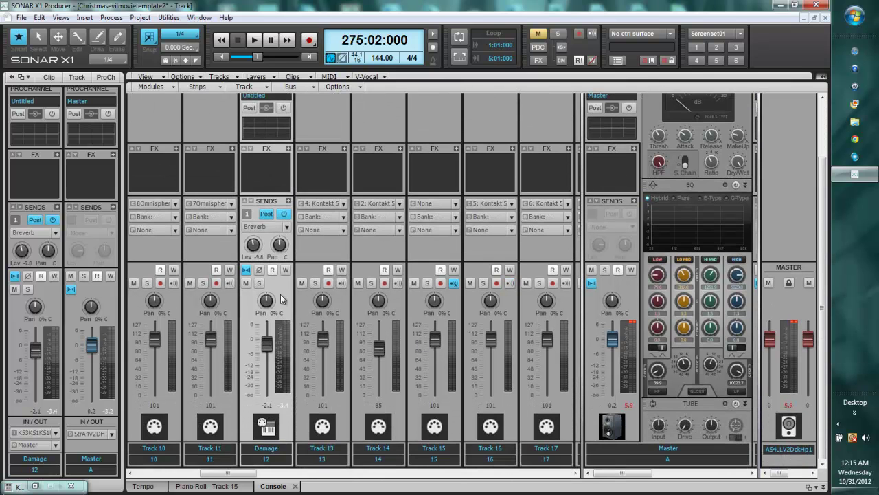
Step: Compare the Damage strip with its Breverb send off and on, and look over the Altiverb and Breverb buses
click(283, 215)
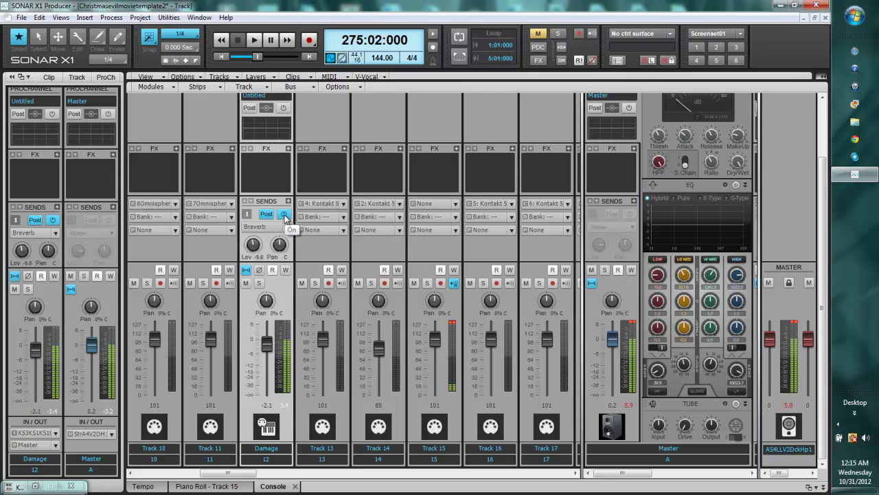
click(284, 215)
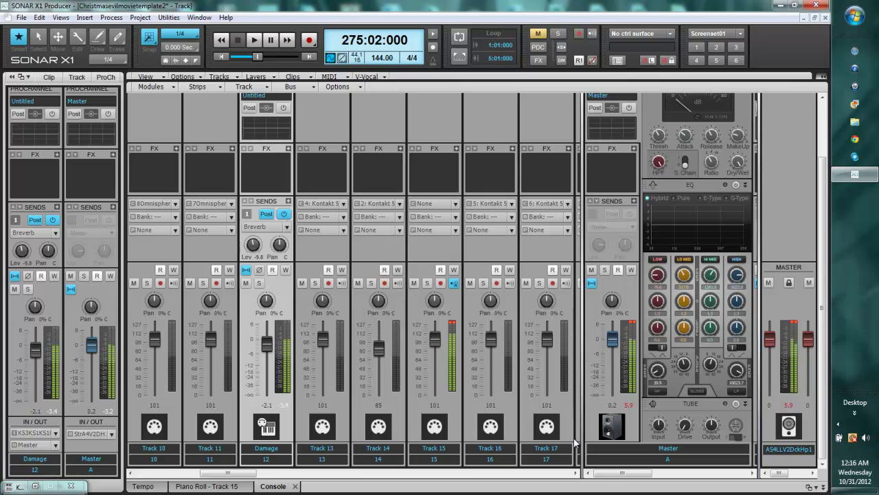
drag(577, 405, 404, 379)
scroll(496, 476, right, 2)
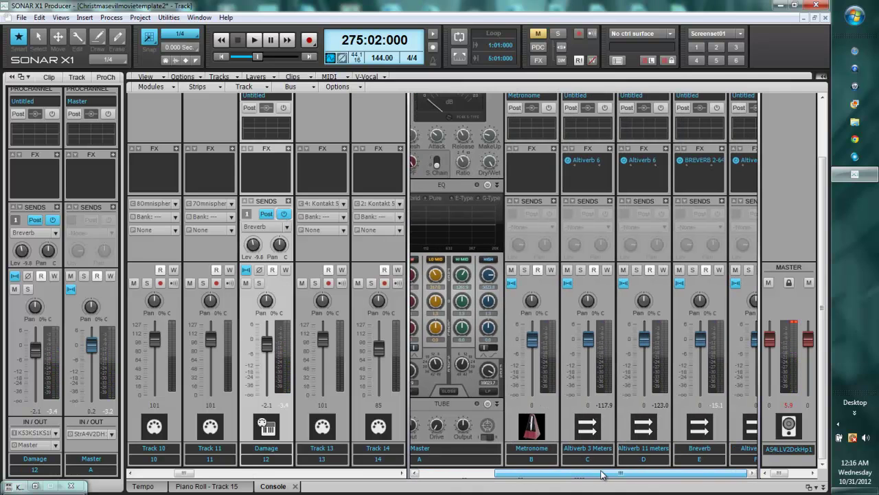
drag(405, 266, 582, 282)
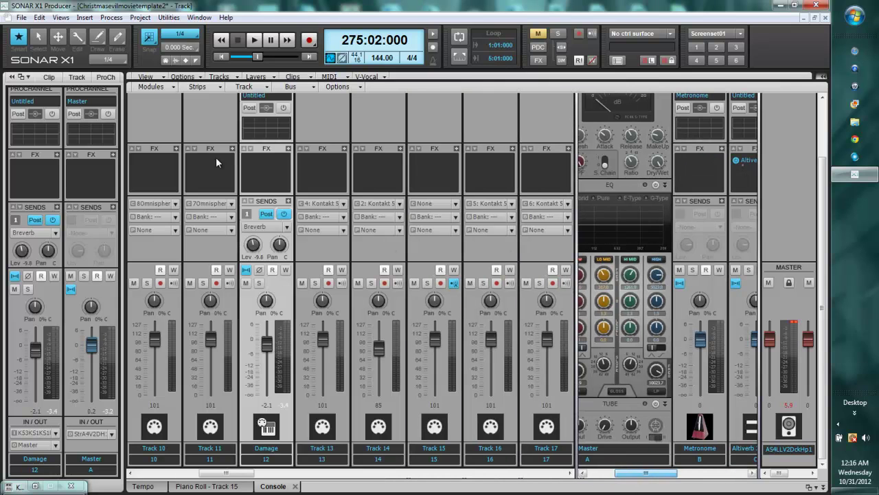
click(599, 474)
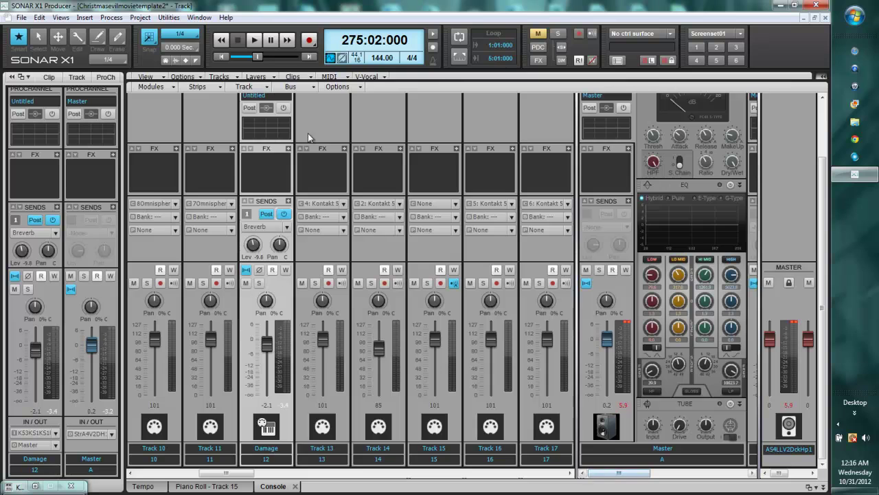
Step: Return to the track arrangement and play the movie audio from 283:03:000, following the timeline toward the recorded clips
key(d)
key(space)
key(space)
click(520, 98)
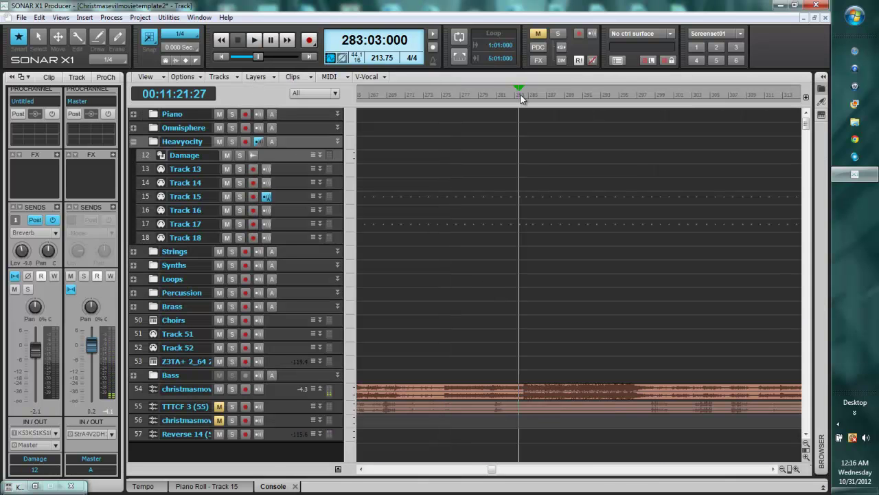
key(space)
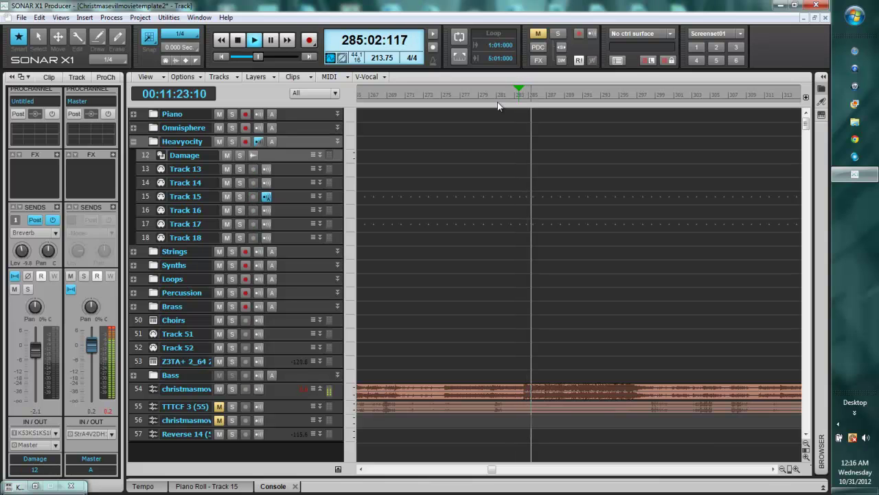
drag(492, 470, 499, 471)
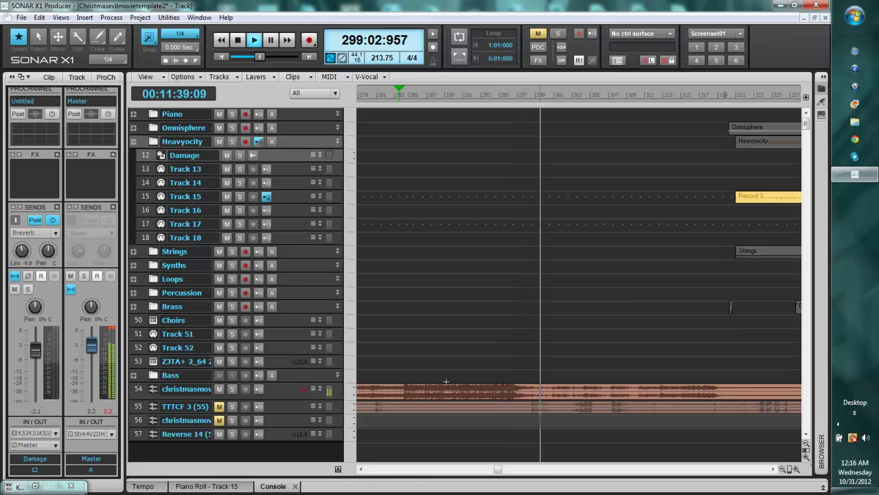
key(space)
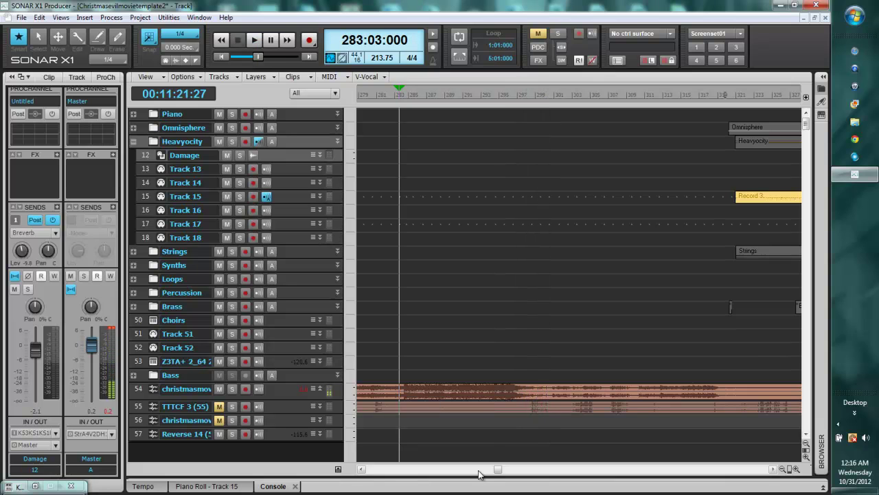
Step: Set the playhead to 320:01:000, collapse the Heavyocity folder and solo the Strings, Percussion and Brass folders
drag(498, 470, 516, 468)
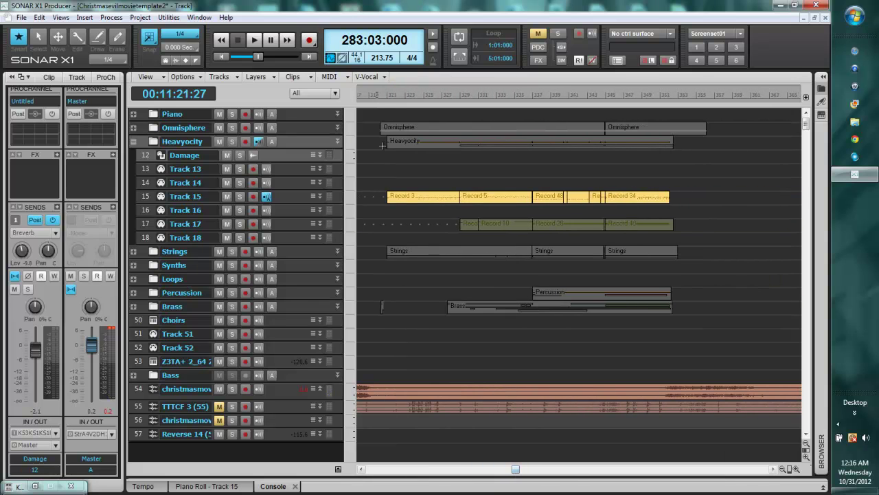
click(378, 95)
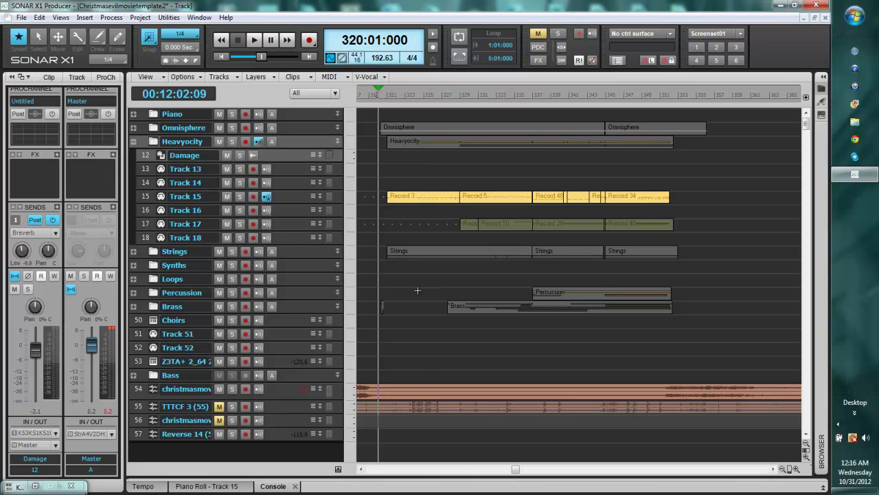
click(135, 143)
click(232, 155)
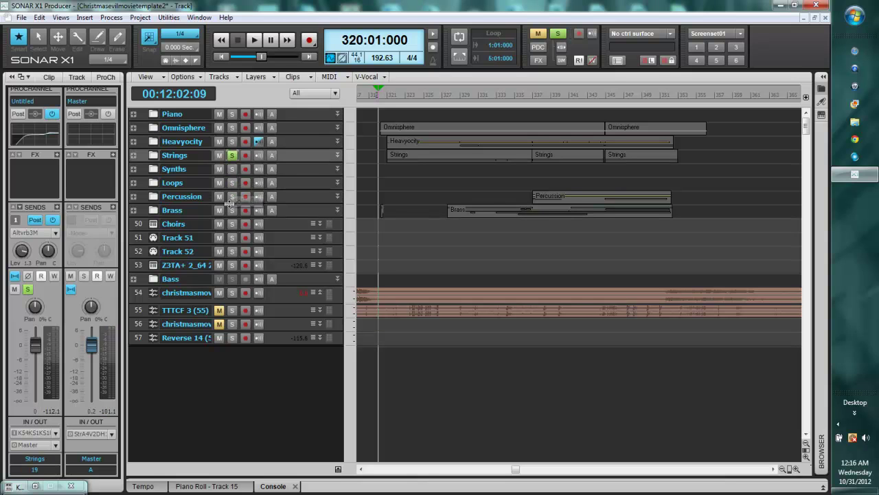
click(231, 196)
click(233, 210)
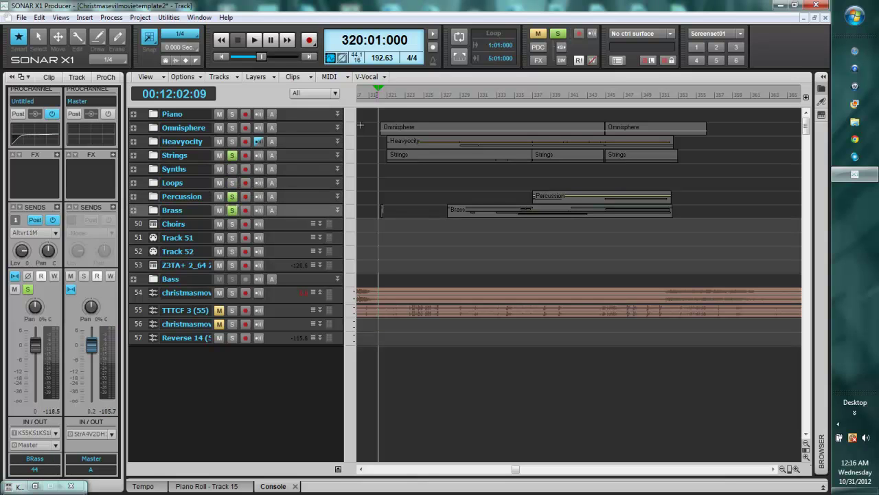
Step: Inspect the channel strips and reverb sends of the Strings, Percussion and Brass folders one after another
drag(390, 87, 402, 96)
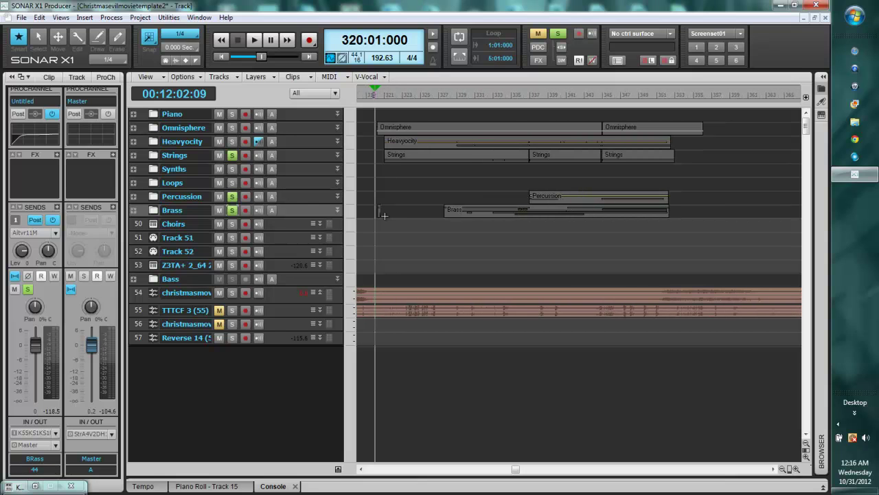
scroll(371, 194, down, 1)
scroll(385, 189, up, 1)
click(302, 158)
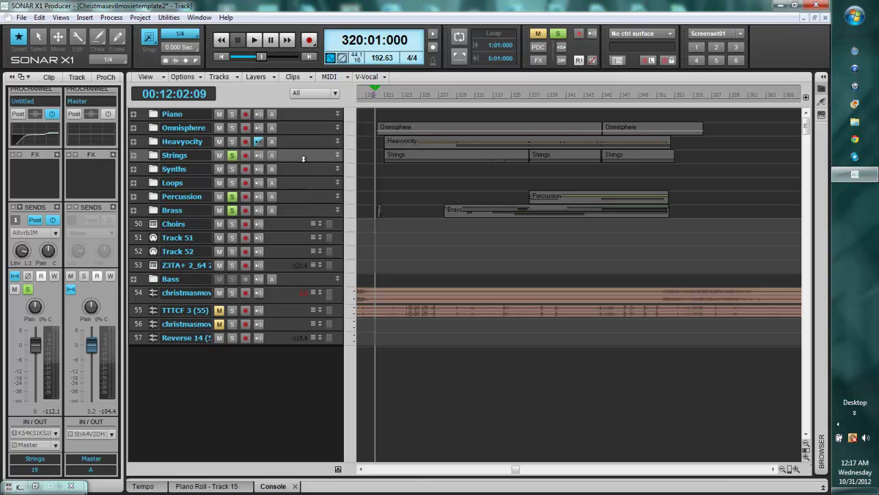
click(296, 198)
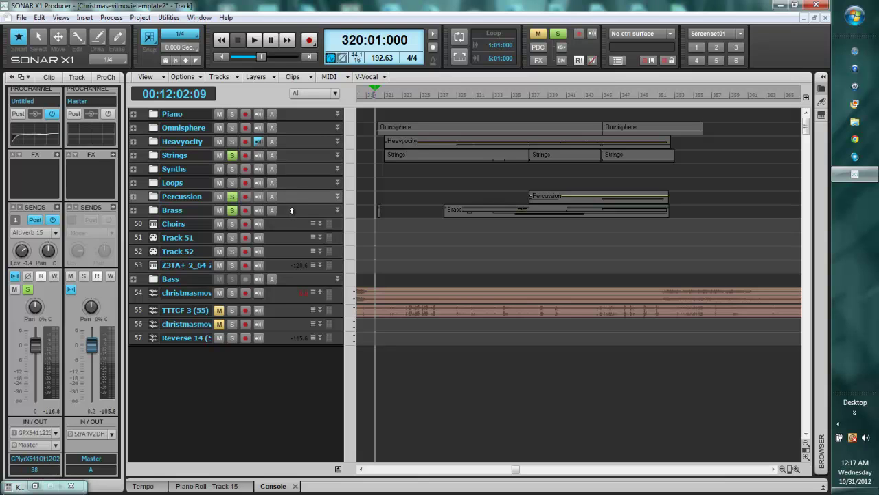
click(292, 212)
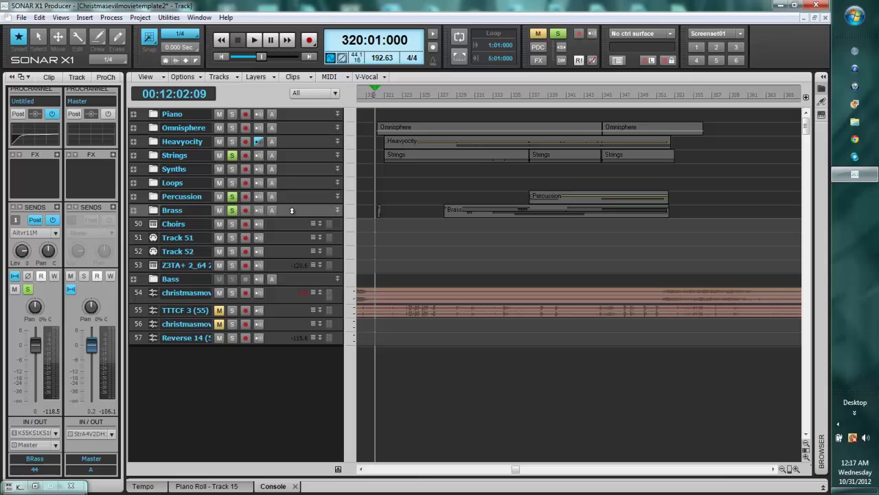
Step: Set the playhead to 321:01:000 and listen to the soloed orchestral folders through the end of the cue
click(448, 101)
click(435, 94)
click(385, 93)
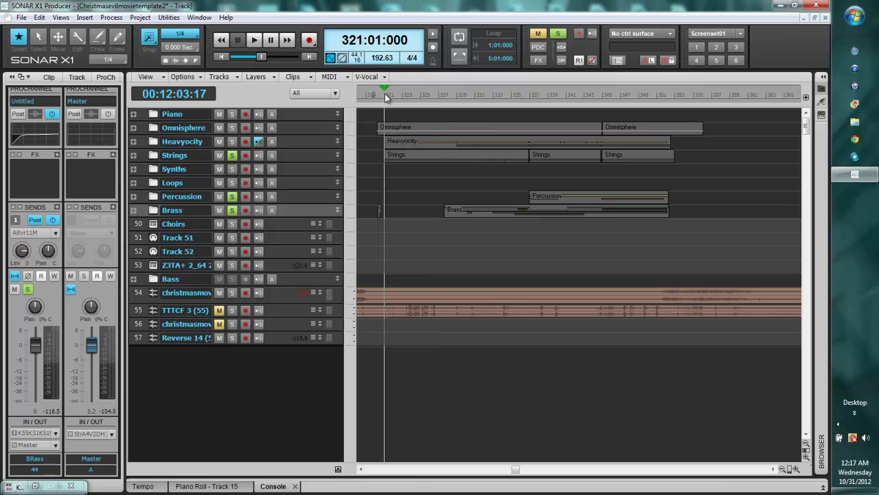
key(space)
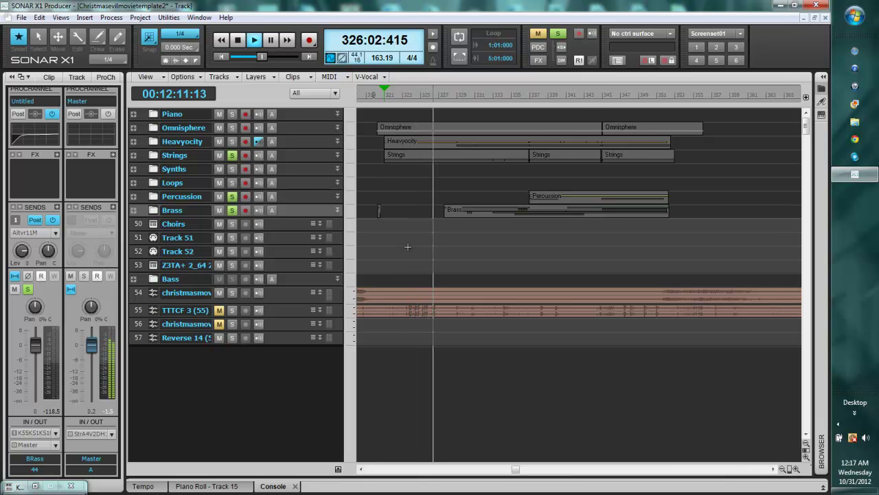
key(alt+2)
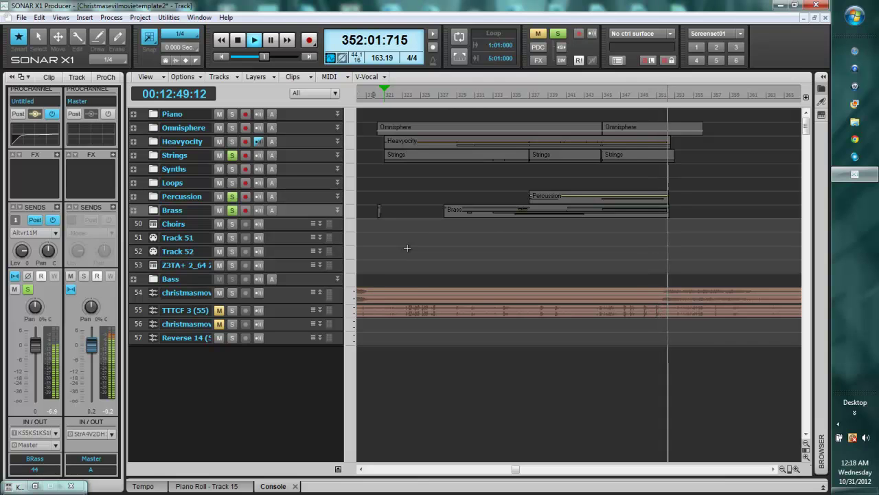
key(space)
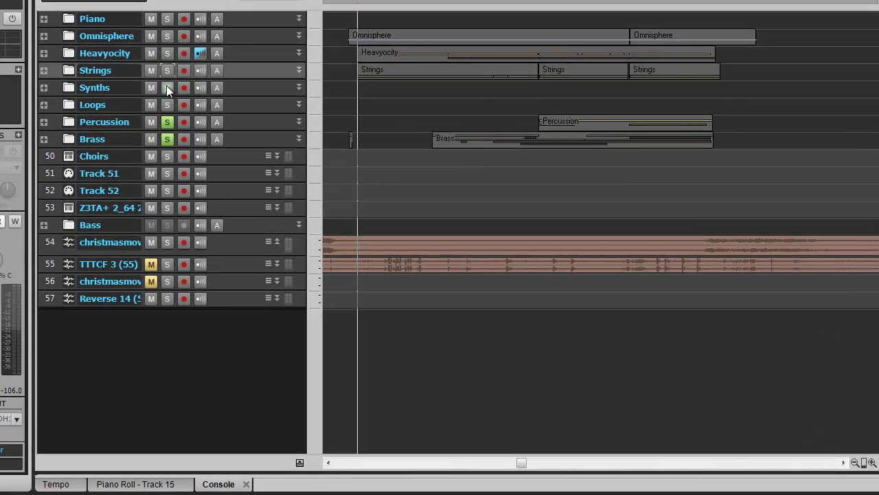
Step: Clear the solo on the Percussion and Brass folders and expand the Heavyocity folder to show its tracks
click(169, 122)
click(167, 139)
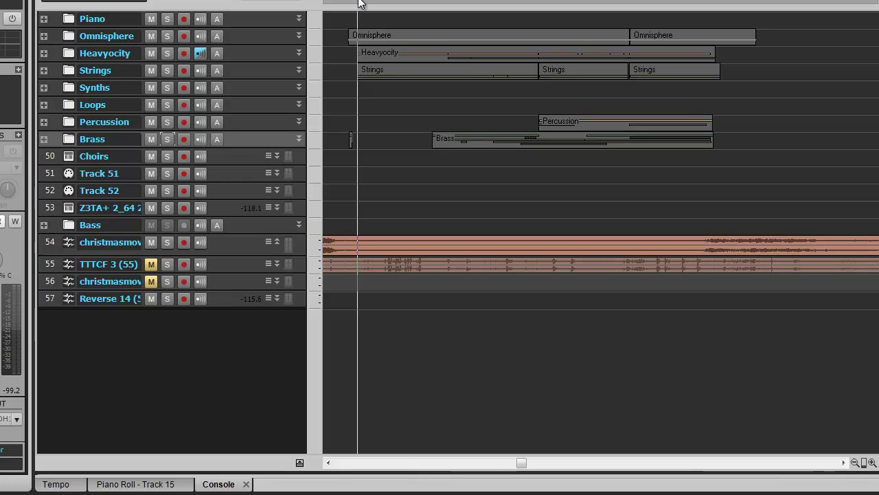
click(43, 58)
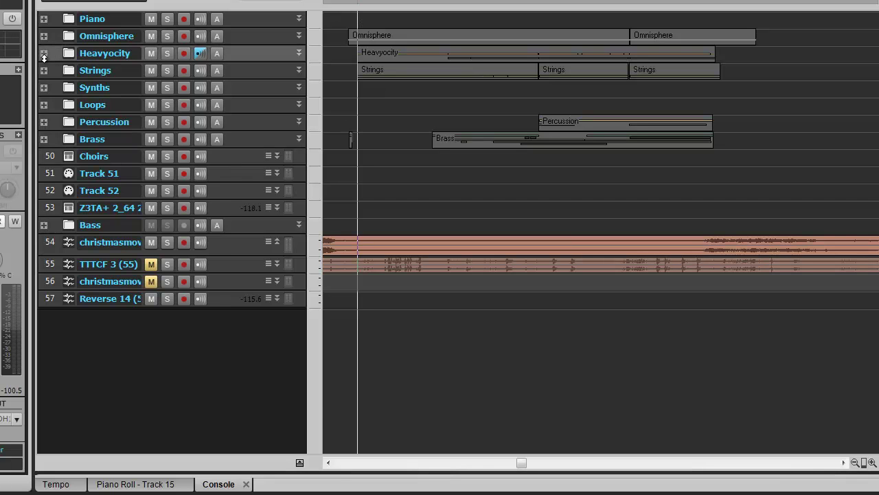
click(44, 54)
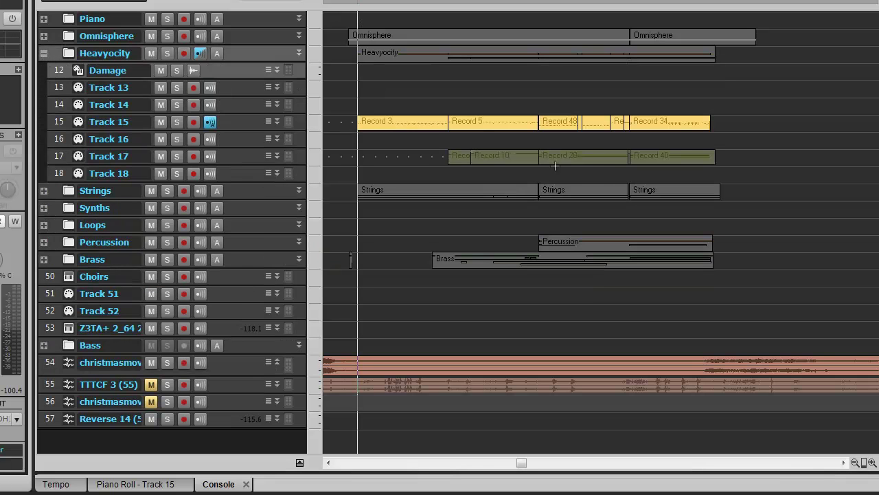
Step: Open the Record 3 clip of Track 15 in the piano roll to inspect its notes and velocities, and close the view
double_click(413, 127)
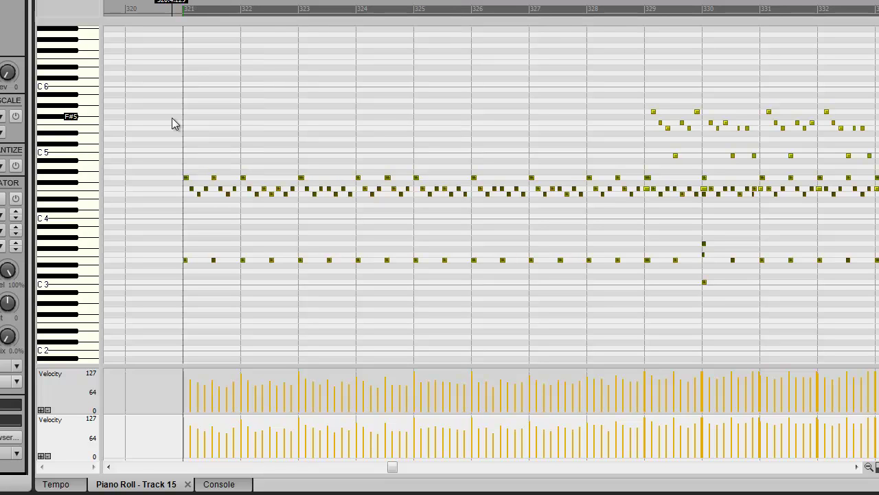
mouse_move(392, 467)
mouse_down()
mouse_move(414, 469)
mouse_move(392, 477)
mouse_up()
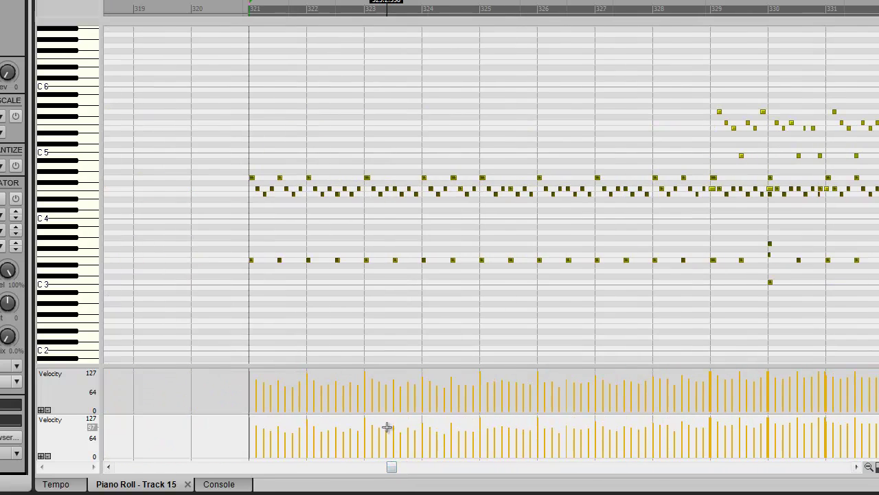
key(d)
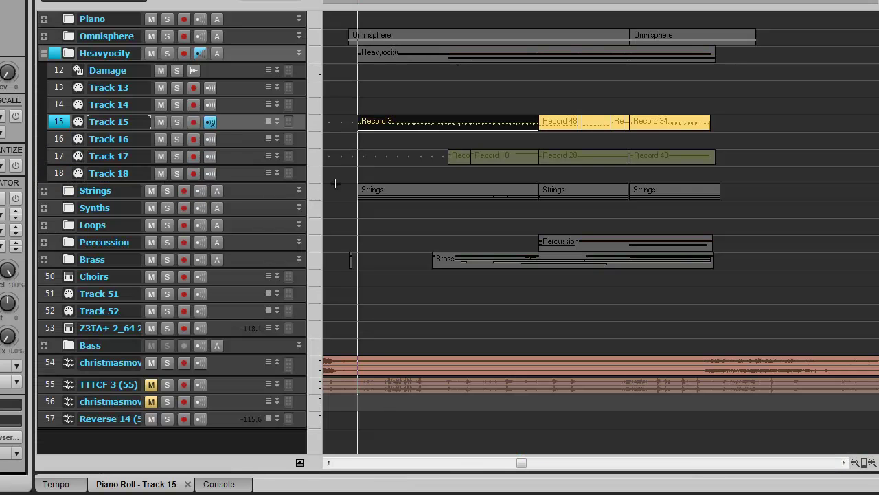
Step: Solo the Heavyocity and Omnisphere folders, listen from 321:01:000 and view the Damage kit in Kontakt
click(178, 127)
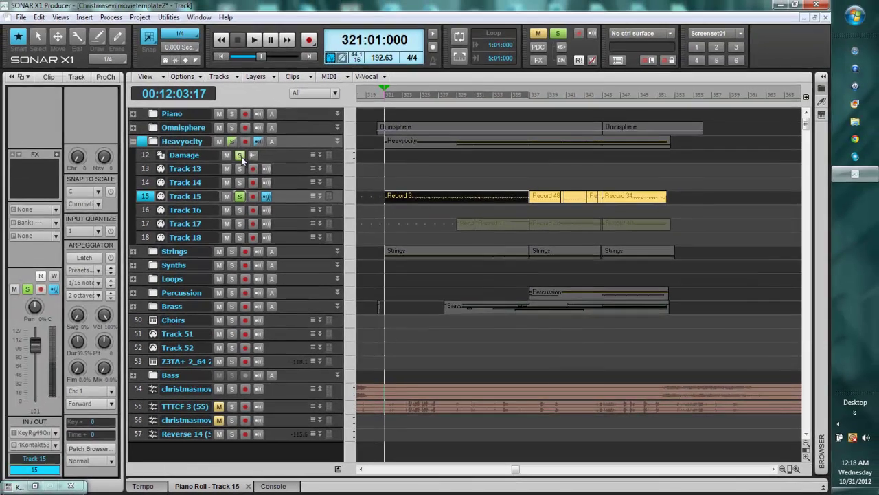
click(177, 70)
click(167, 53)
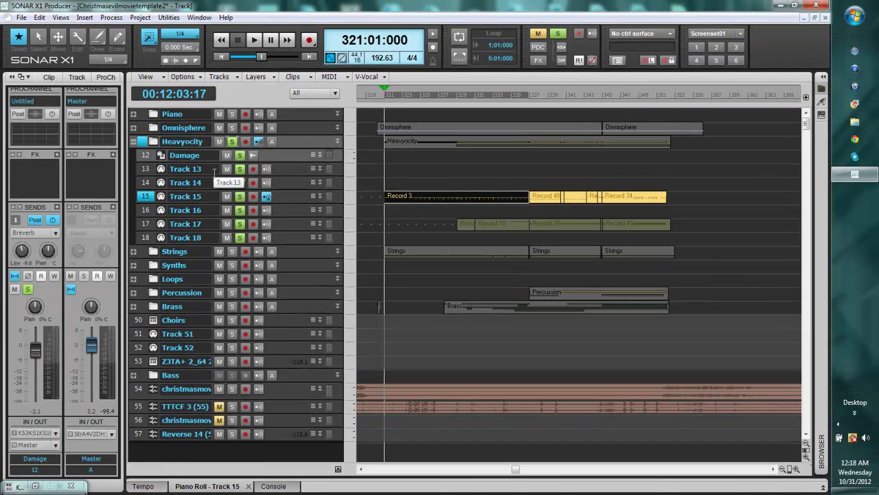
click(232, 128)
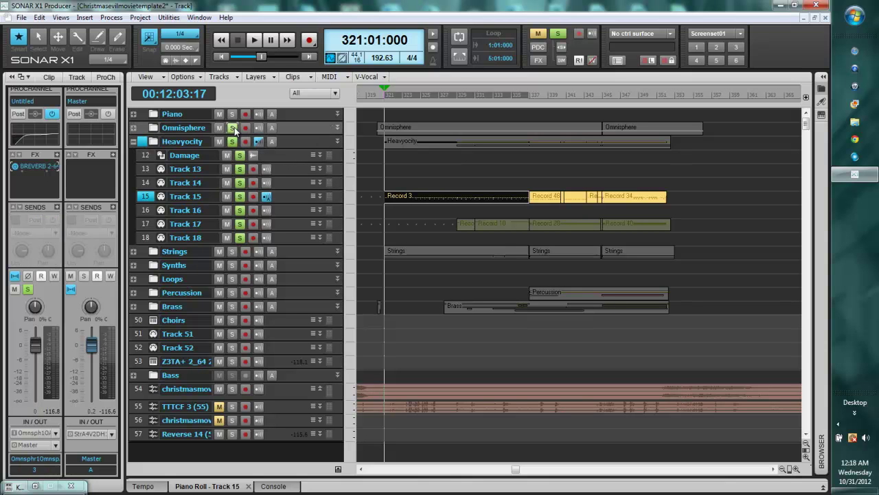
key(space)
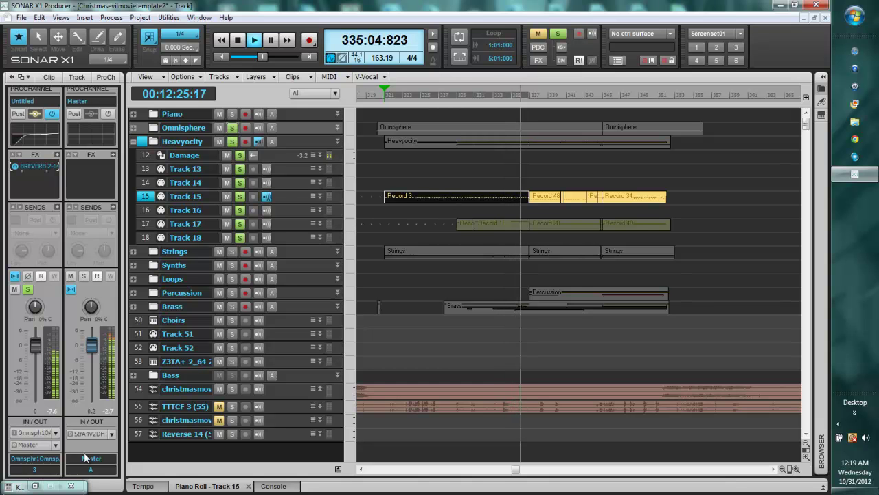
click(45, 480)
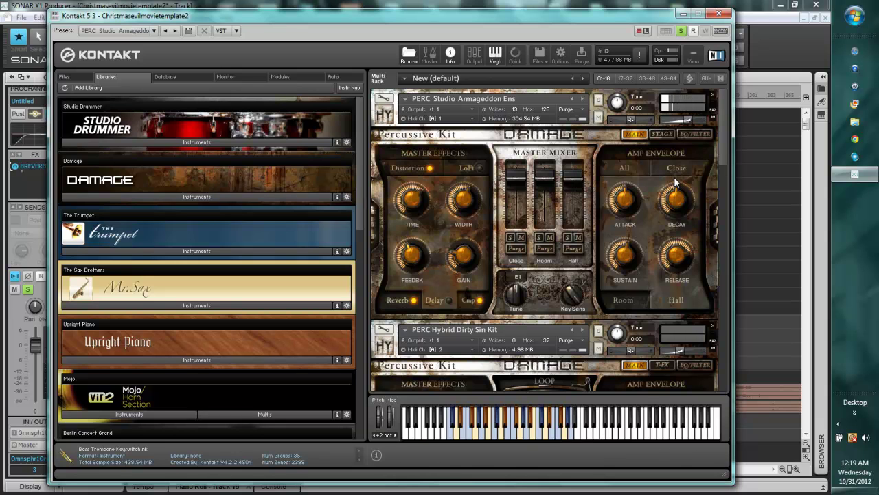
click(682, 14)
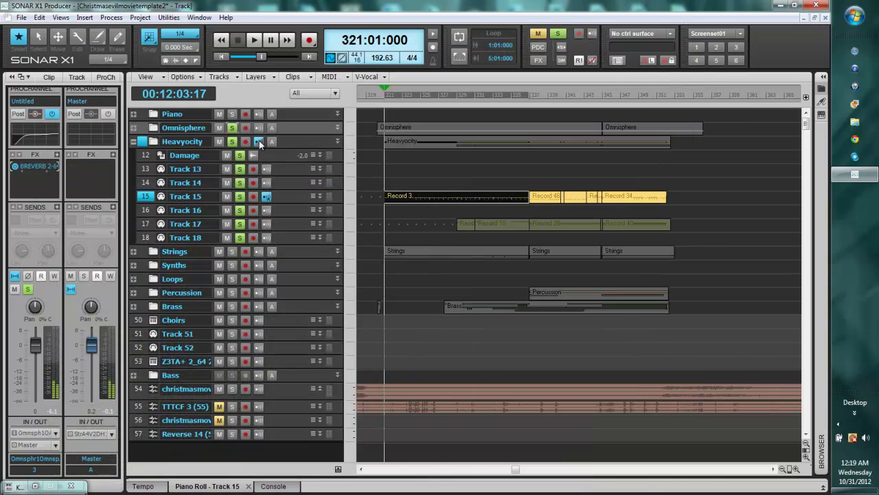
Step: Clear the Heavyocity and Omnisphere solos and listen to the full mix through the end of the cue, checking the Damage kit in Kontakt
click(232, 141)
key(space)
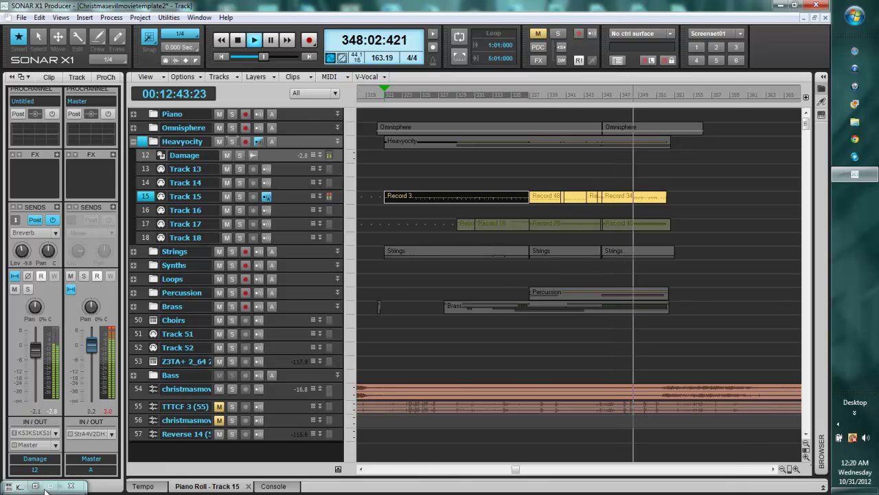
click(70, 486)
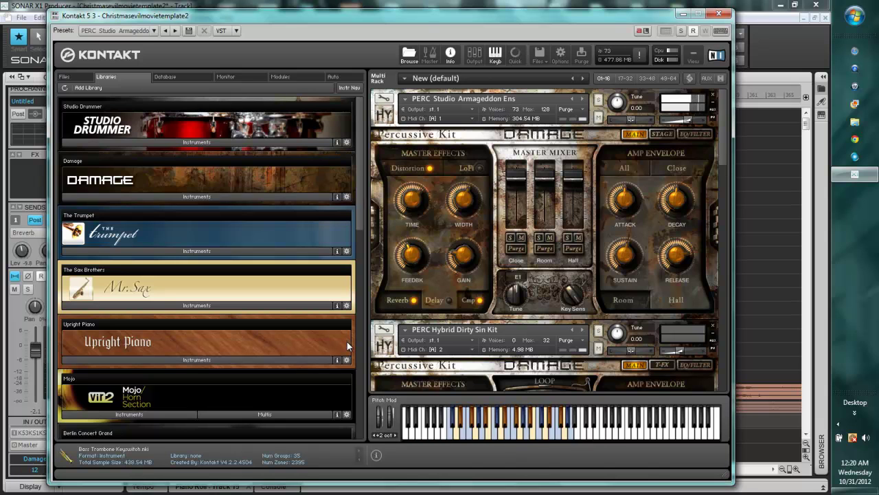
click(683, 13)
drag(515, 470, 526, 474)
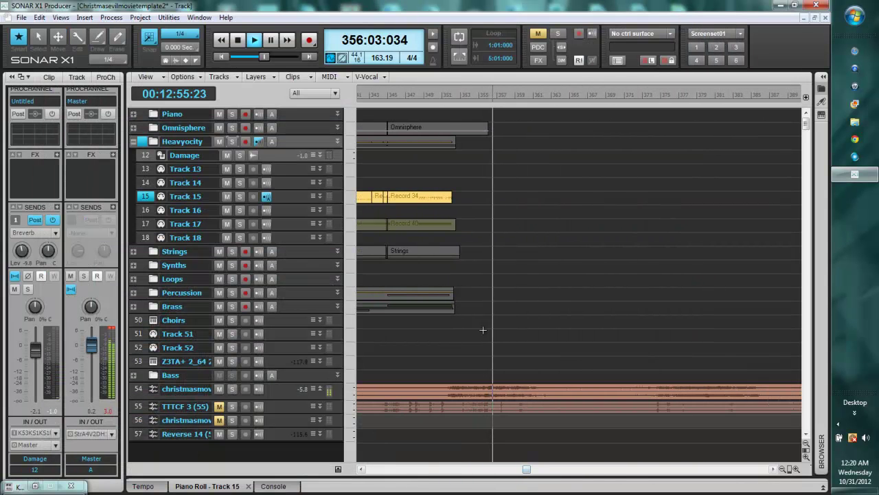
key(space)
Step: Collapse the Heavyocity folder and set the playhead to 355:03:000, near the end of the last Omnisphere clip
click(130, 141)
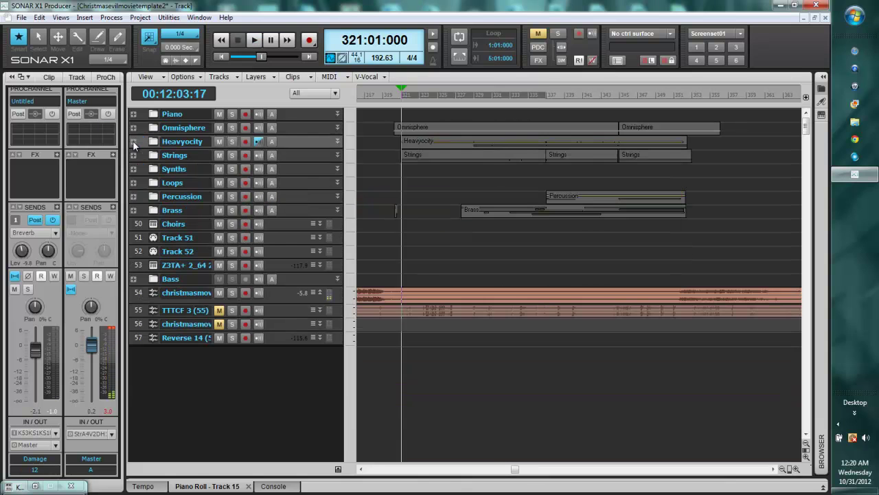
drag(512, 473, 520, 473)
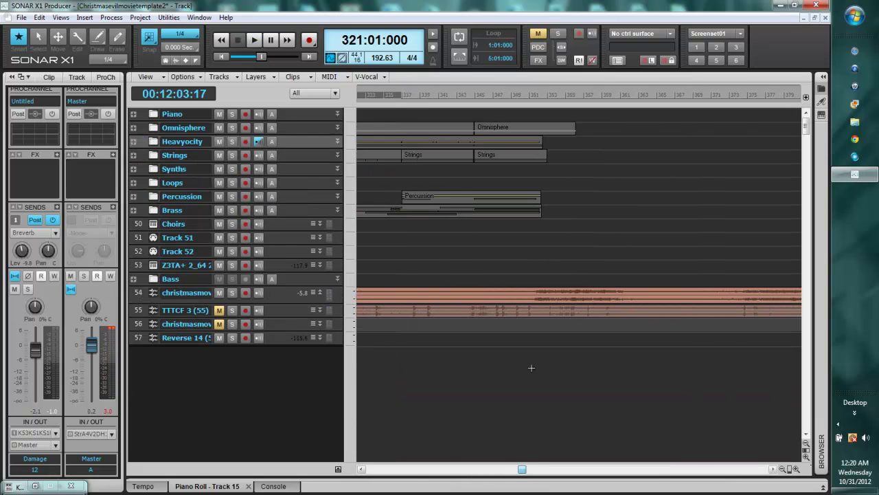
click(512, 473)
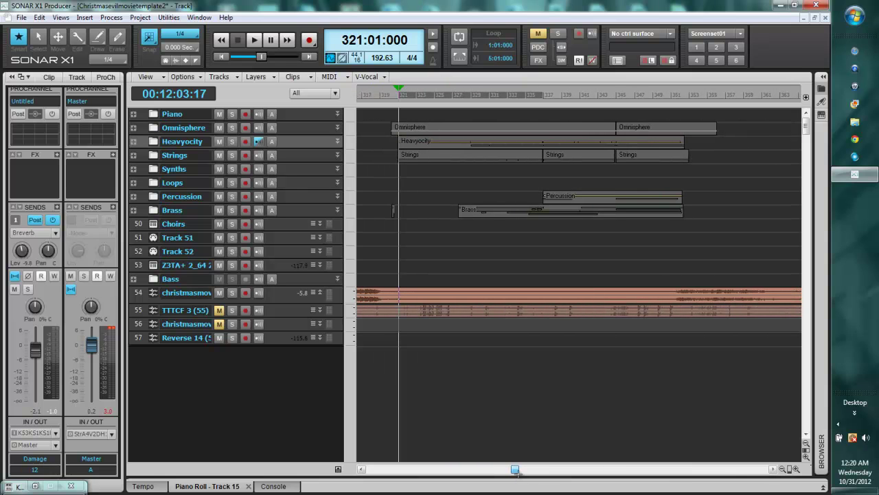
drag(513, 473, 525, 471)
click(484, 98)
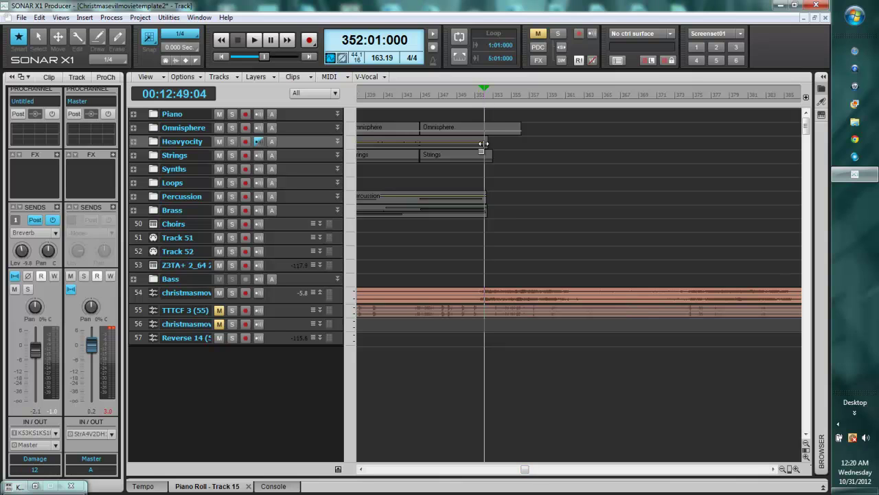
drag(525, 472, 522, 472)
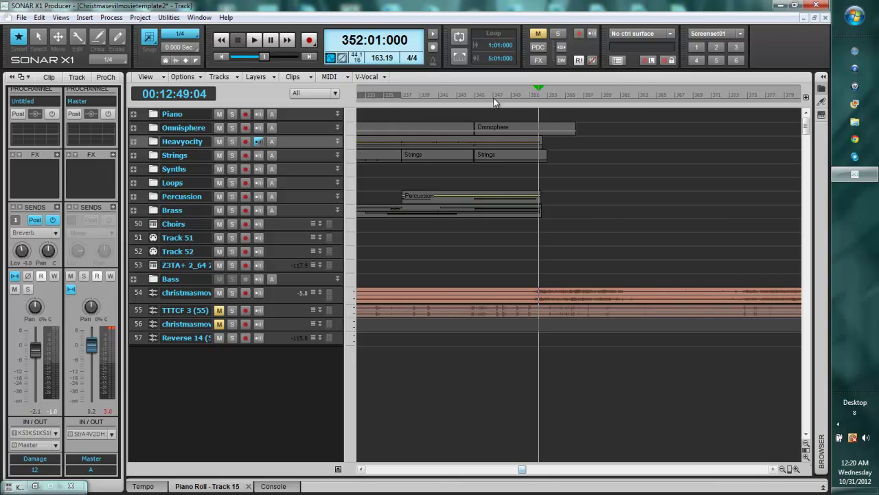
click(571, 96)
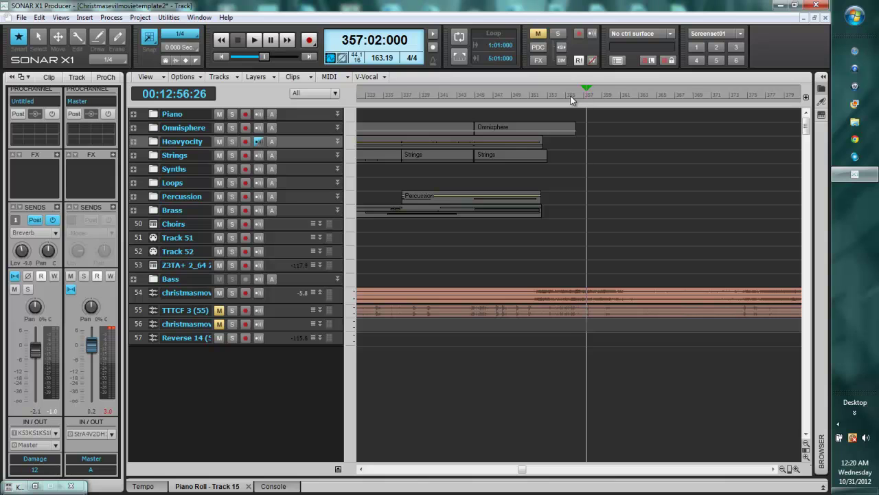
drag(522, 470, 519, 474)
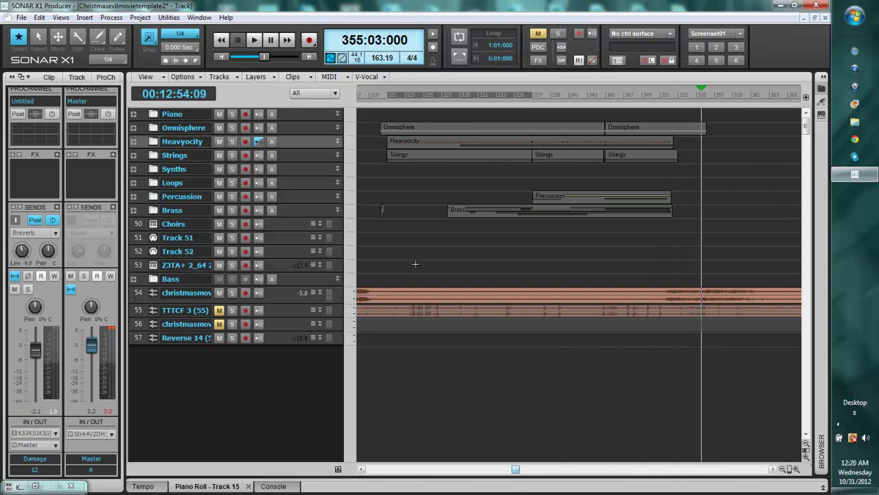
Step: Solo the Heavyocity and Omnisphere folders, listen from 341:01:000 to the end of the cue and clear the solos
click(232, 142)
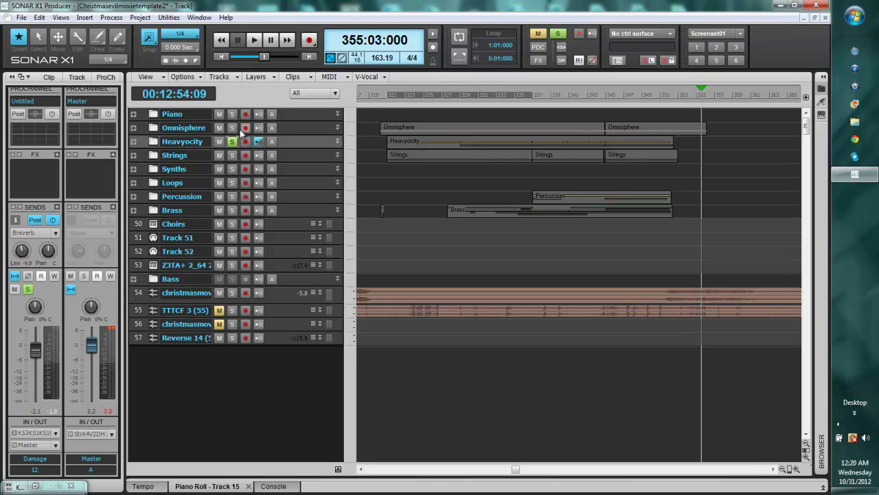
click(232, 128)
click(389, 95)
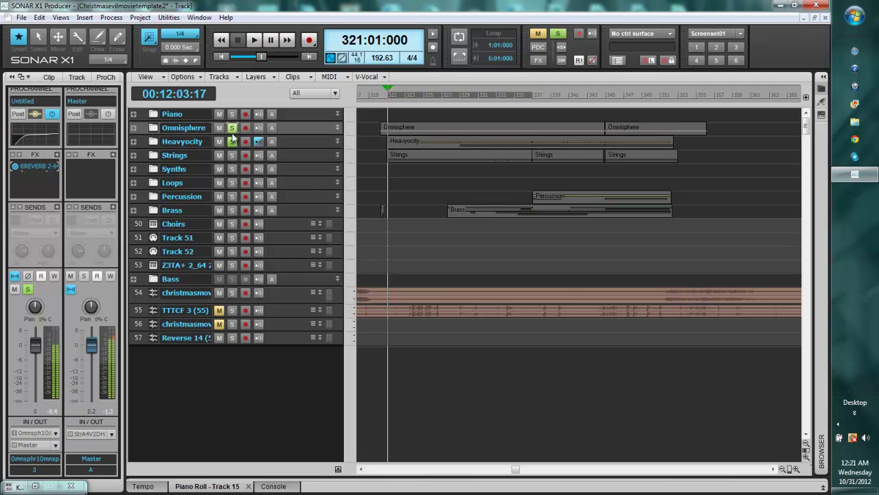
click(571, 95)
key(space)
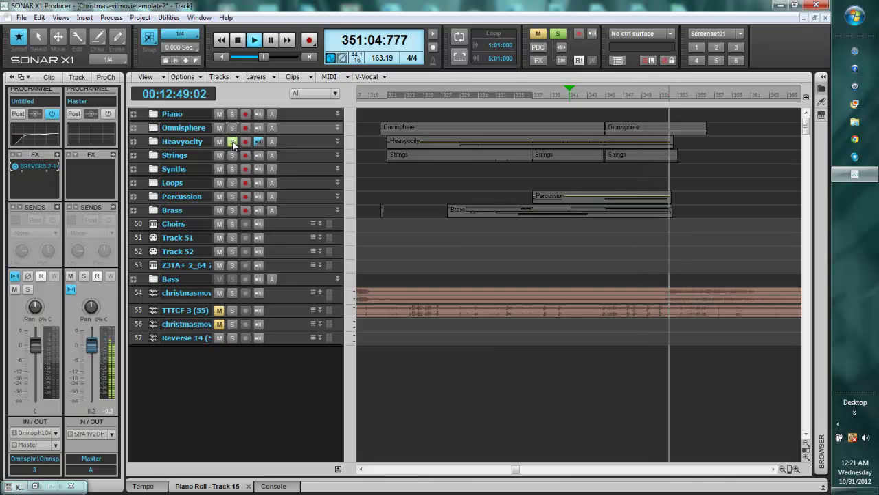
key(space)
click(233, 143)
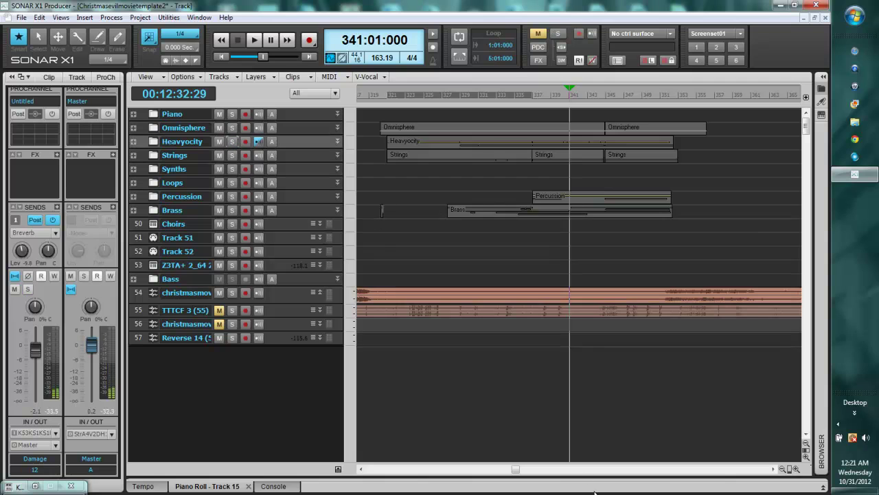
Step: Set the playhead to 351:03:000, just before the end of the Heavyocity, Percussion and Brass clips
drag(514, 469, 524, 469)
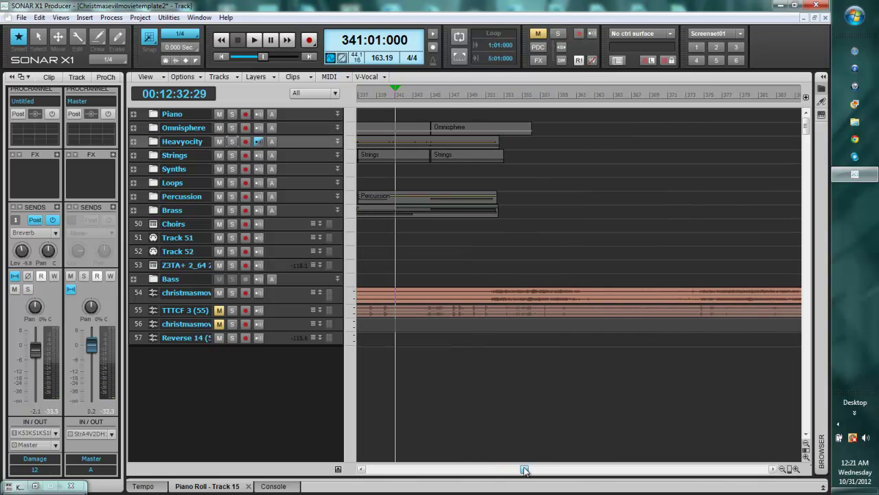
click(429, 101)
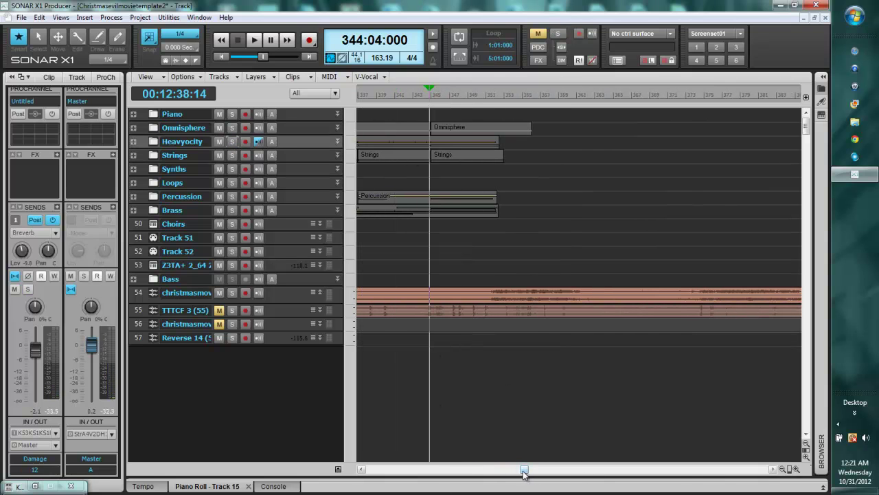
drag(524, 473, 528, 473)
click(414, 96)
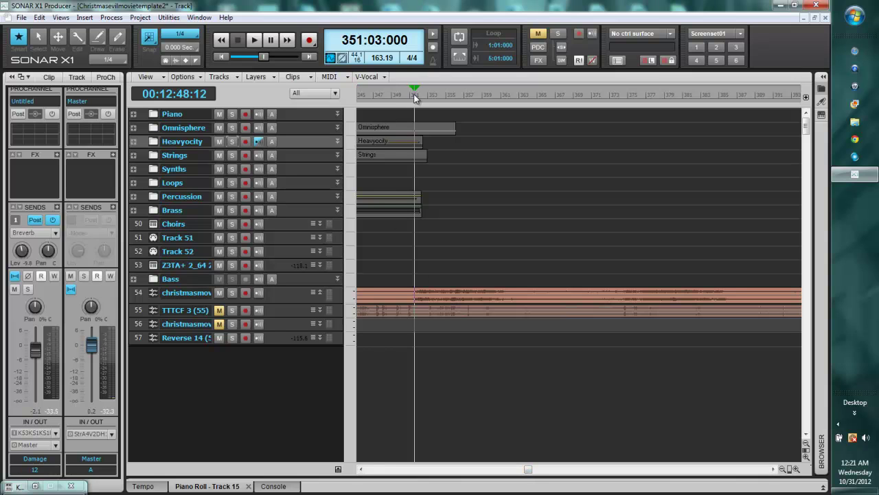
Step: Listen to the unscored movie audio from 406:02:000 and again from a few bars further on
drag(528, 472, 552, 476)
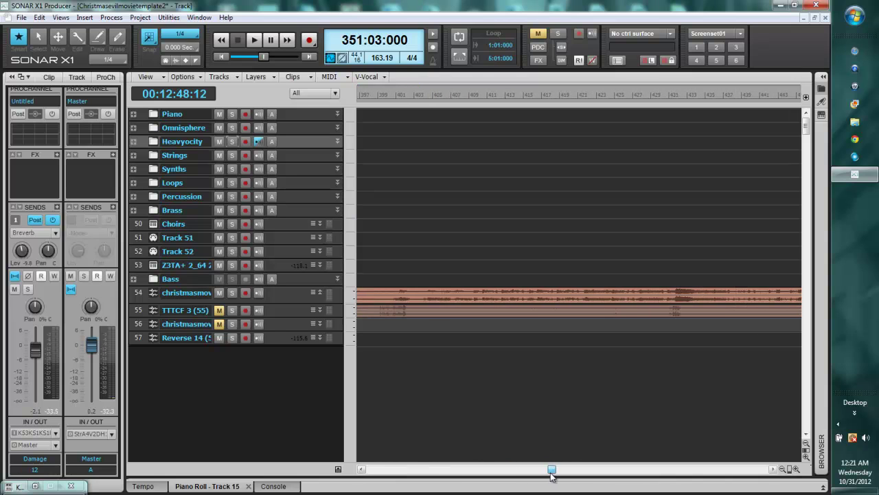
click(514, 97)
click(443, 98)
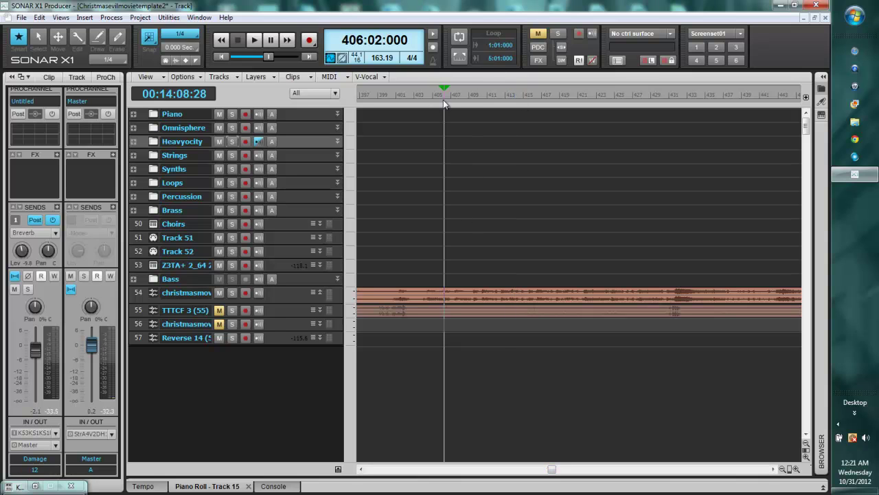
key(space)
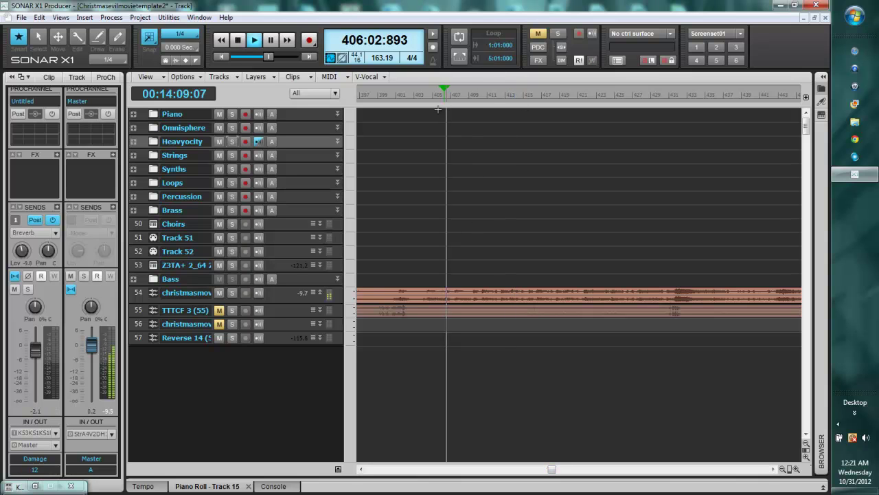
click(477, 96)
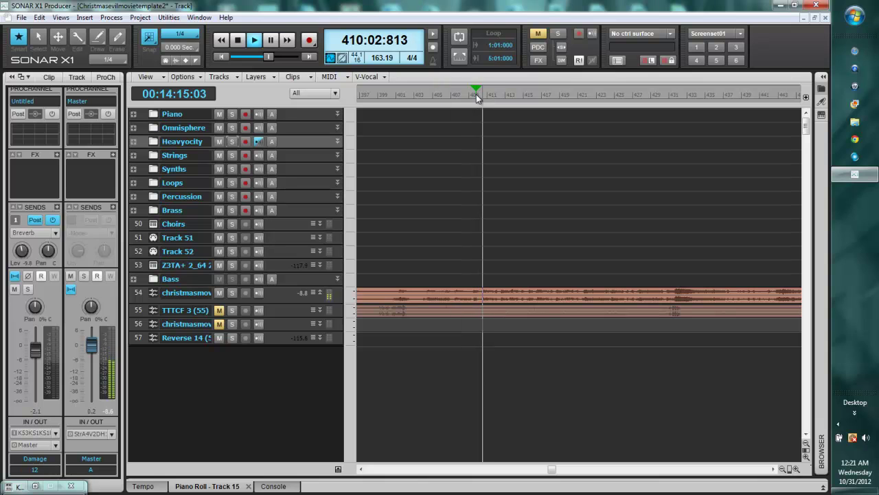
drag(553, 470, 558, 470)
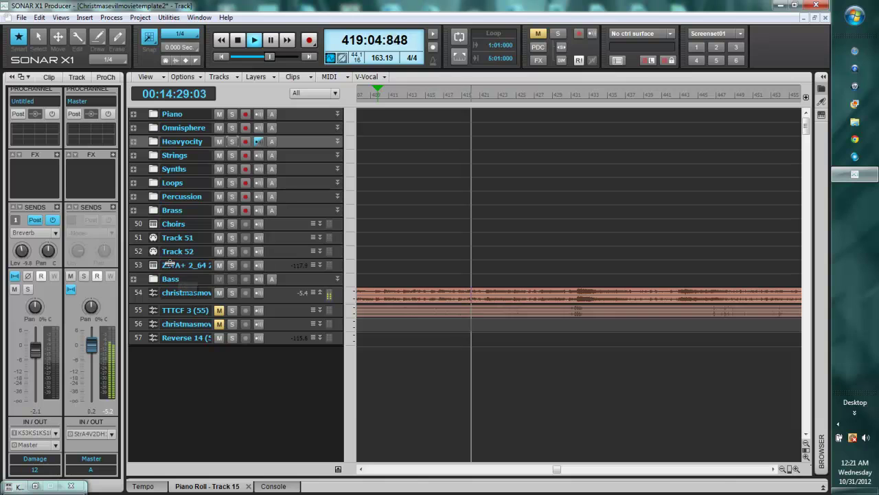
Step: Check the tracks inside the Synths folder, collapse it and play the movie audio briefly from 430:04:000
click(135, 170)
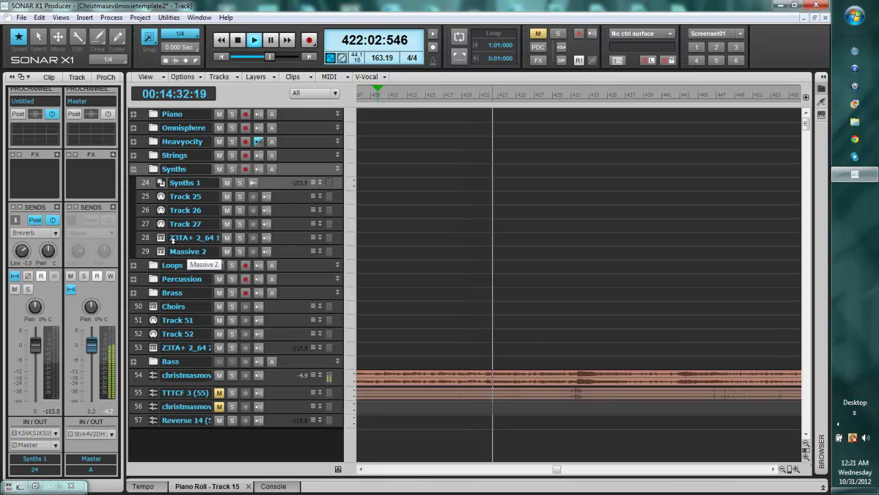
click(135, 169)
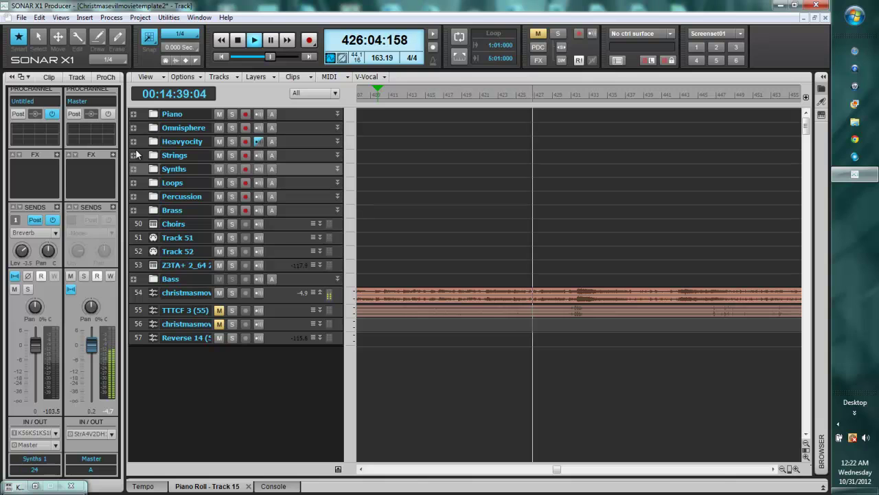
key(space)
click(569, 98)
key(space)
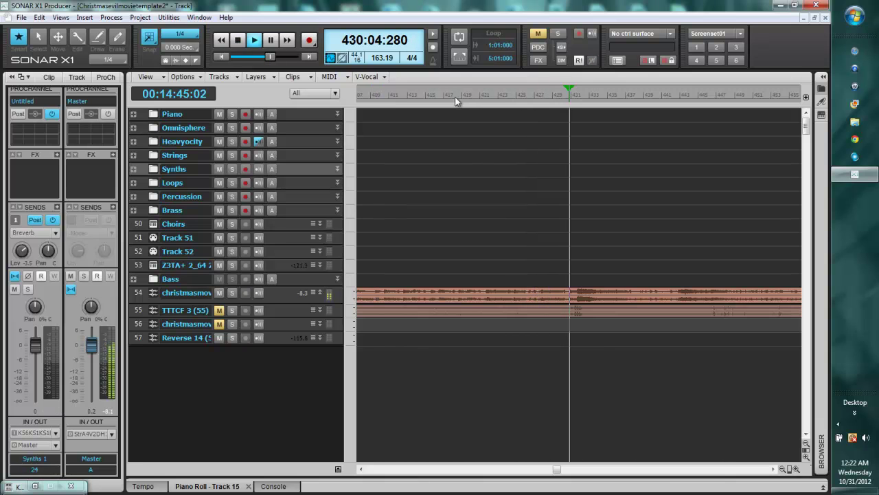
key(space)
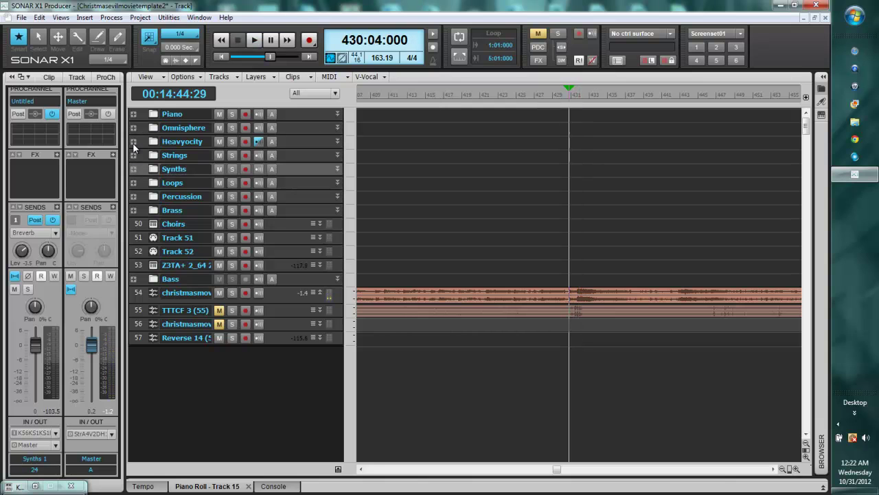
Step: Expand the Heavyocity folder, select Track 17 and set the playhead to 292:03:000, ahead of the scored cue
click(133, 141)
click(293, 224)
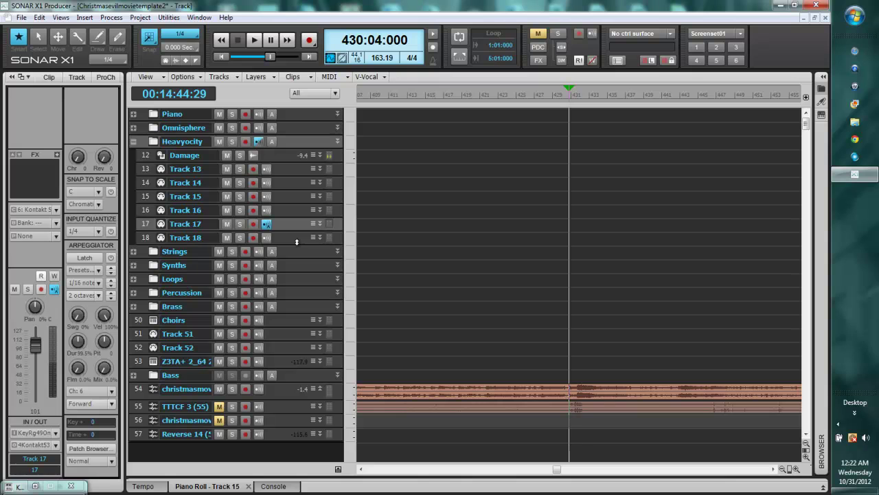
drag(565, 471, 497, 470)
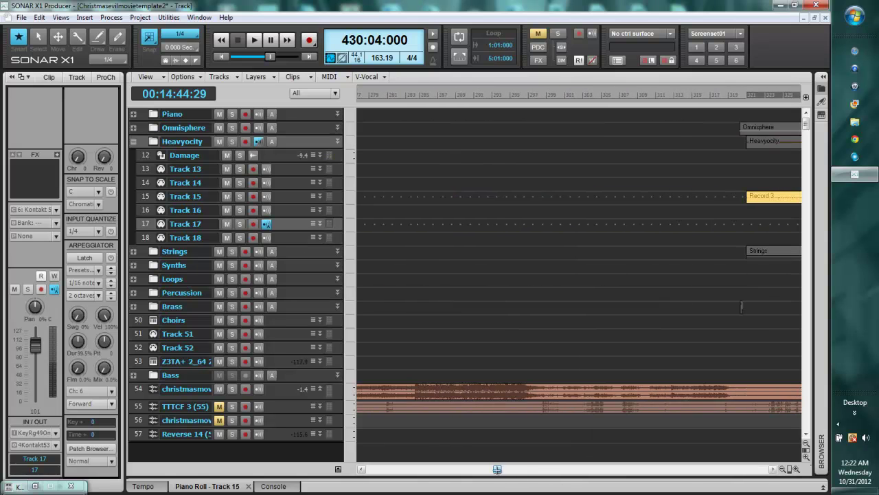
click(488, 94)
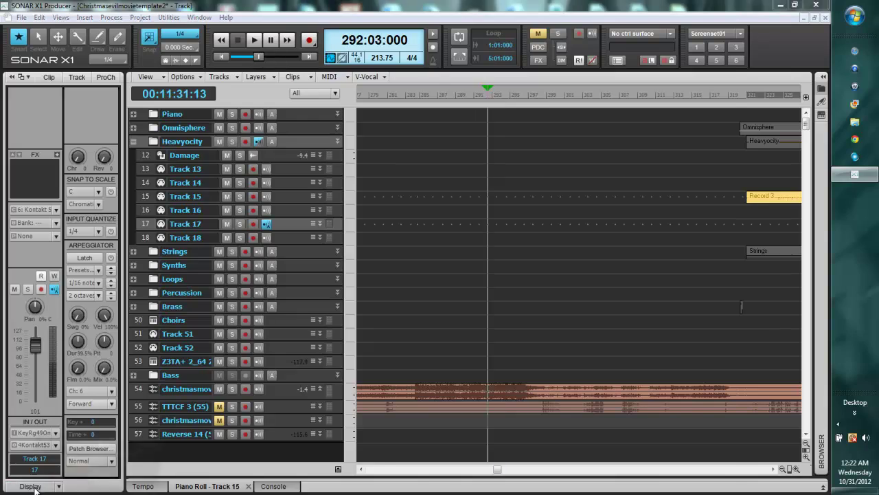
Step: Look through the Damage kits loaded in Kontakt, down to LPS Epic Tech Elements 01 and back, and minimize the Kontakt window
click(46, 487)
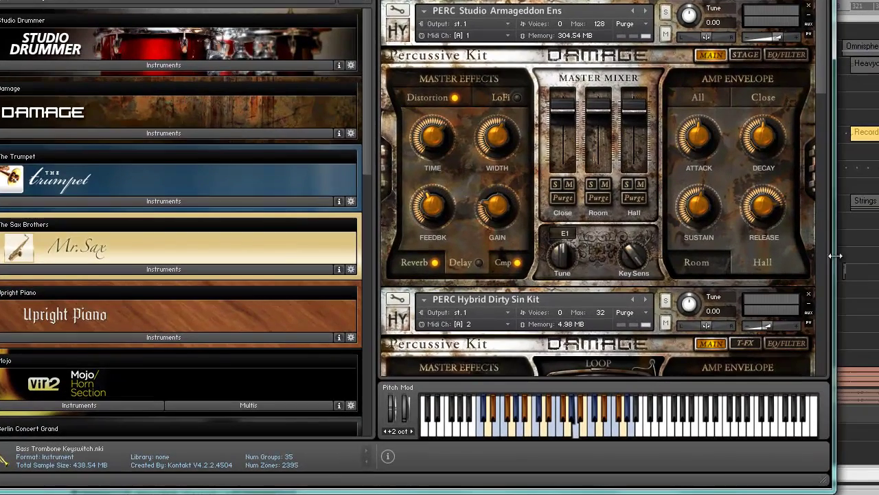
click(806, 255)
click(818, 178)
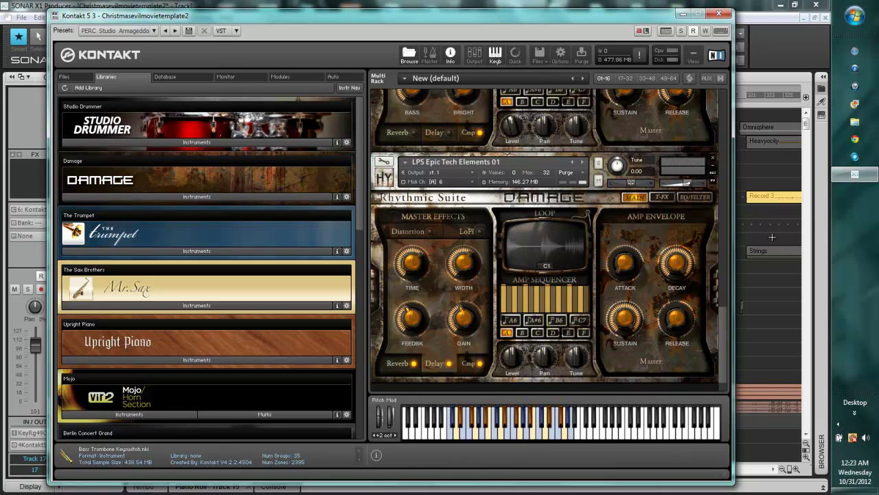
mouse_move(723, 333)
mouse_down()
mouse_move(722, 163)
mouse_move(731, 344)
mouse_up()
drag(738, 299, 714, 110)
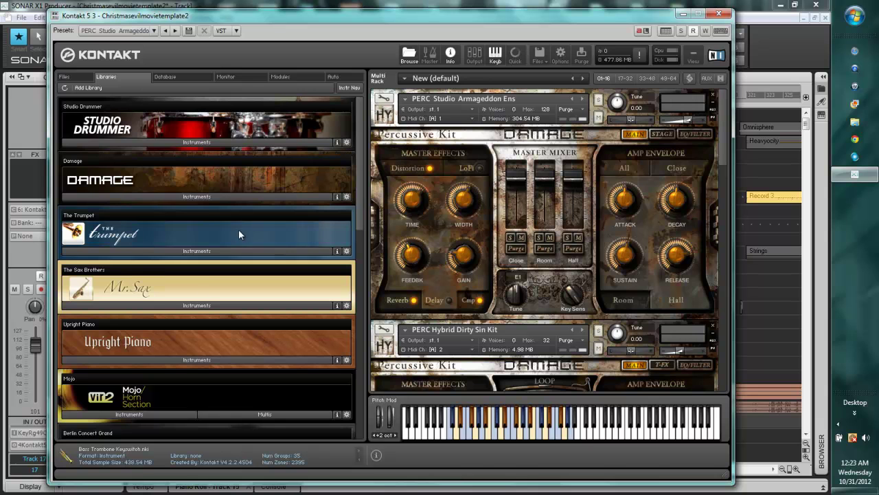
click(683, 14)
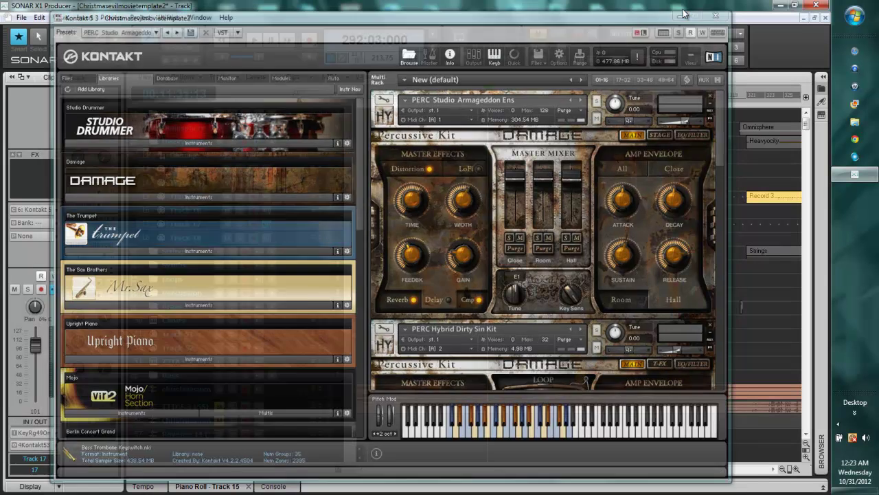
Step: Collapse the Heavyocity folder and set the playhead to 378:03:000, past the end of the scored cue
drag(496, 469, 512, 469)
click(134, 141)
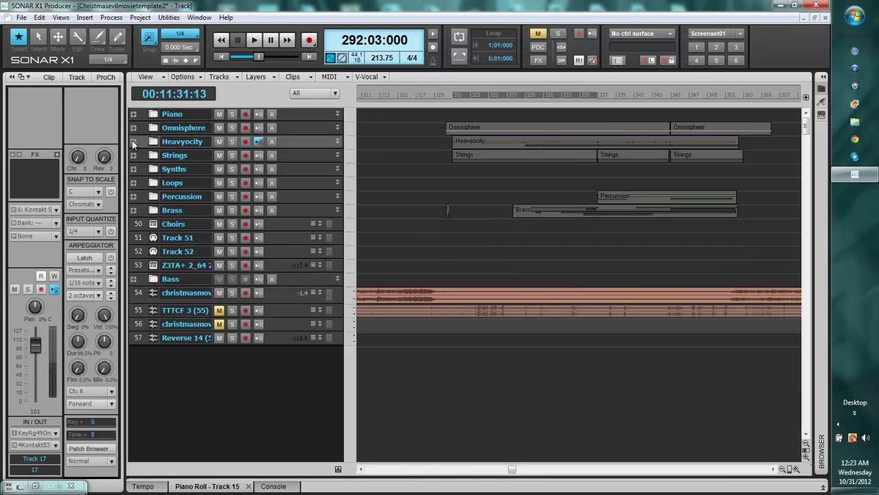
drag(791, 469, 787, 469)
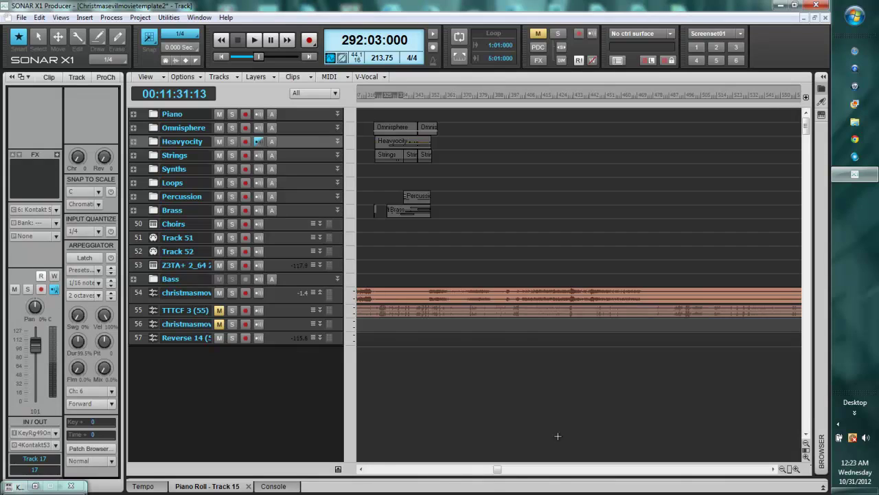
mouse_move(493, 472)
mouse_down()
mouse_move(309, 456)
mouse_move(437, 444)
mouse_move(465, 452)
mouse_move(474, 474)
mouse_move(487, 471)
mouse_up()
click(558, 97)
click(524, 98)
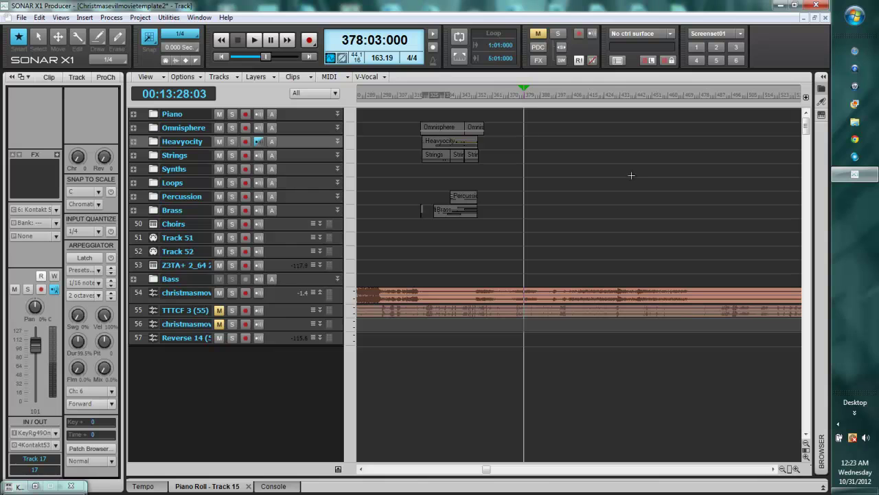
Step: Play the unscored movie audio briefly from 423:04:000
click(588, 96)
click(604, 92)
mouse_move(441, 491)
key(space)
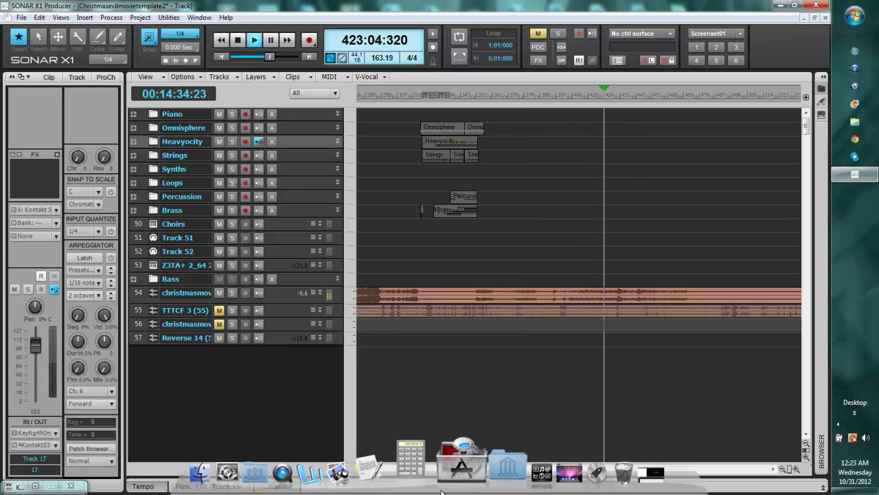
key(space)
Step: Review the timeline around the scored cue and place the playhead inside its clips at 334:01:000
drag(487, 470, 487, 421)
drag(489, 469, 480, 473)
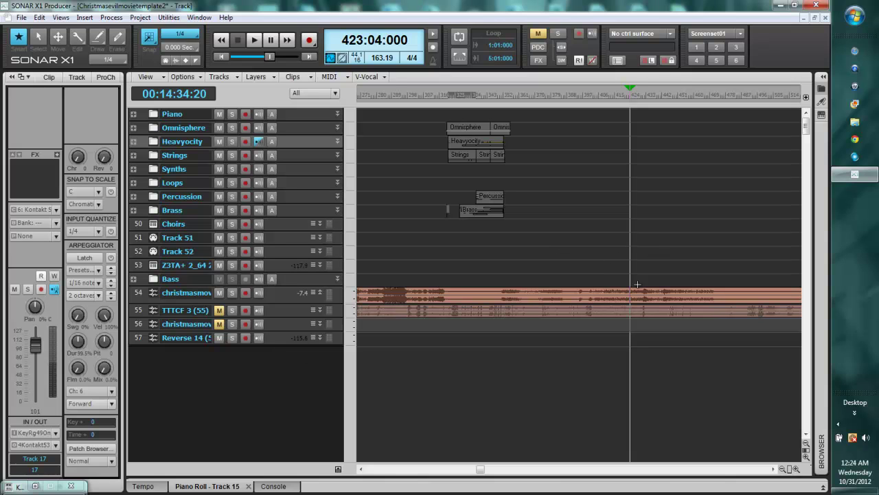
drag(481, 470, 495, 470)
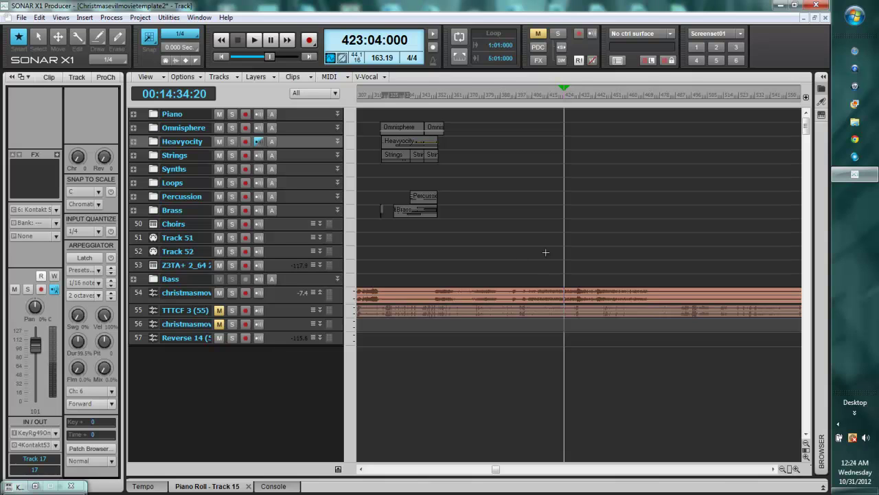
click(428, 96)
click(420, 95)
click(405, 96)
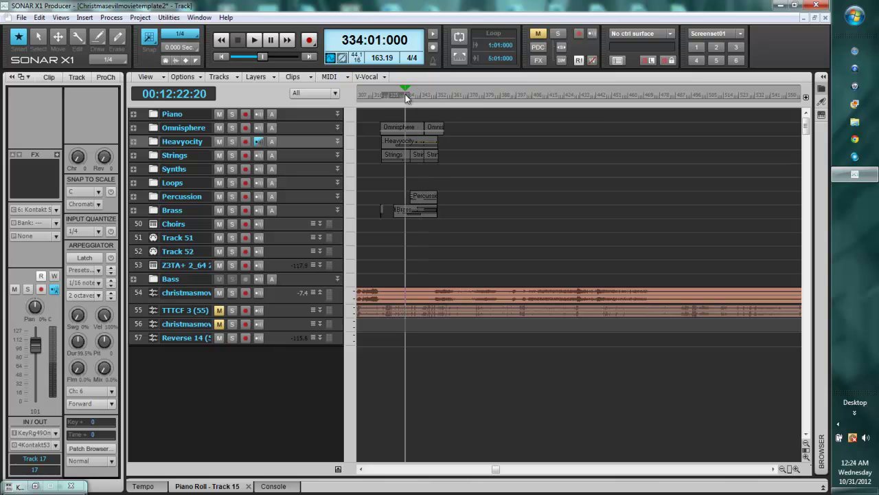
Step: Step the playhead through the unscored section after the cue, from 360:02:000 to 397:02:000
click(451, 95)
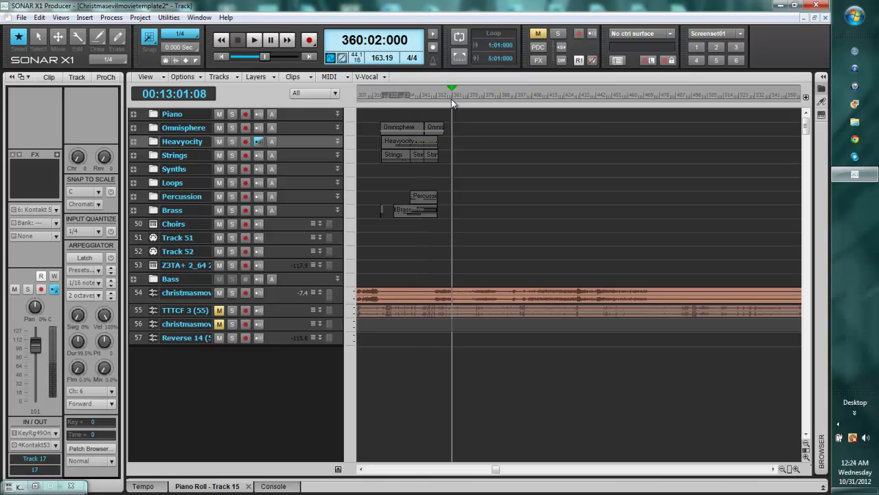
click(469, 96)
click(486, 95)
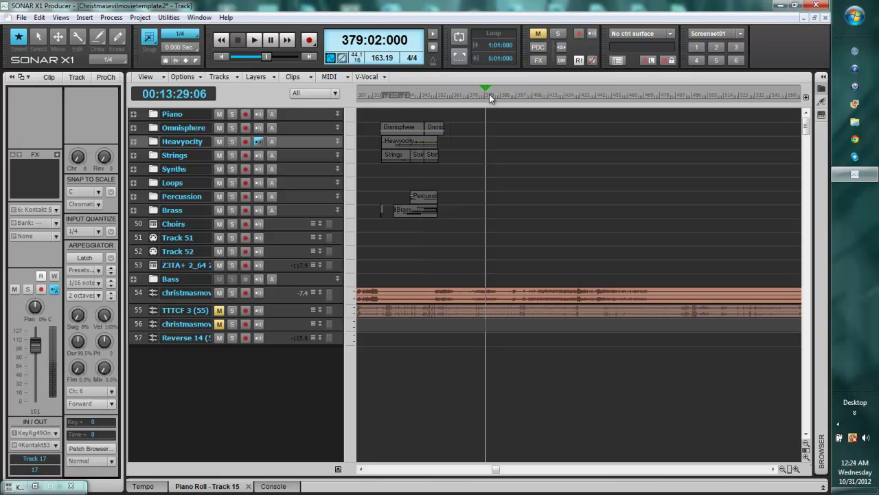
click(500, 96)
click(517, 96)
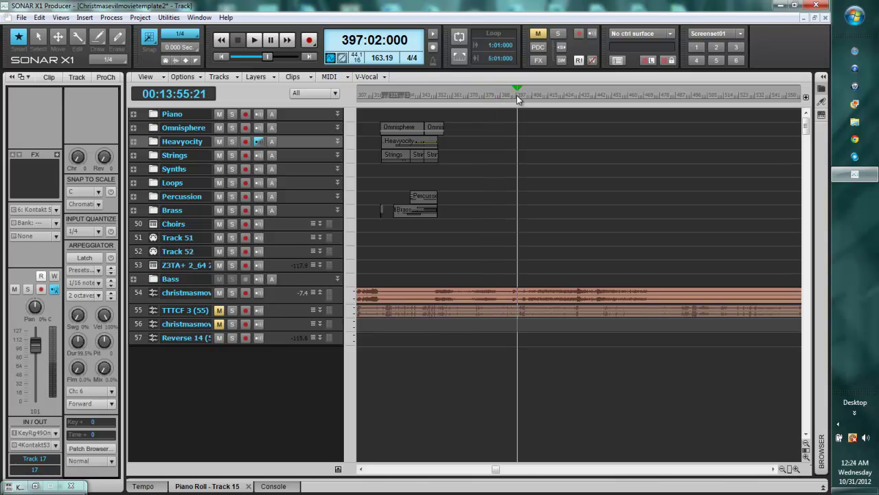
Step: Show the full length of the movie audio and set the playhead to 389:03:000, in the unscored section after the cue
drag(499, 470, 472, 472)
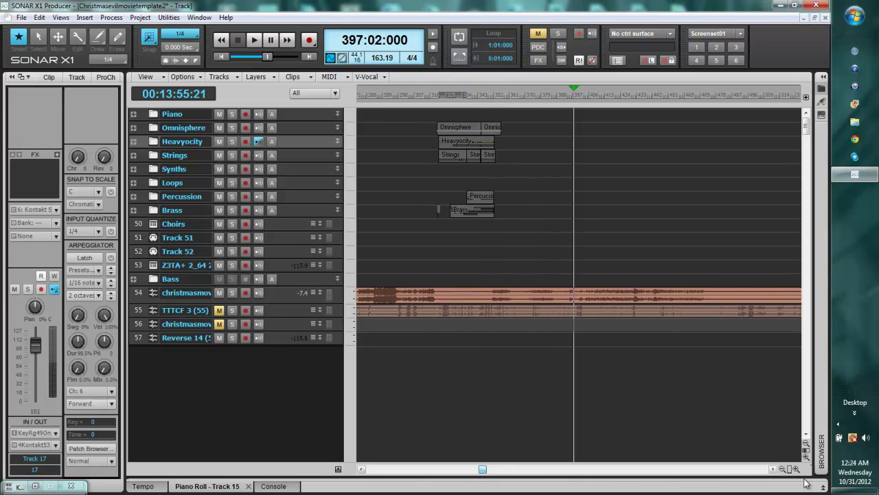
drag(790, 469, 676, 451)
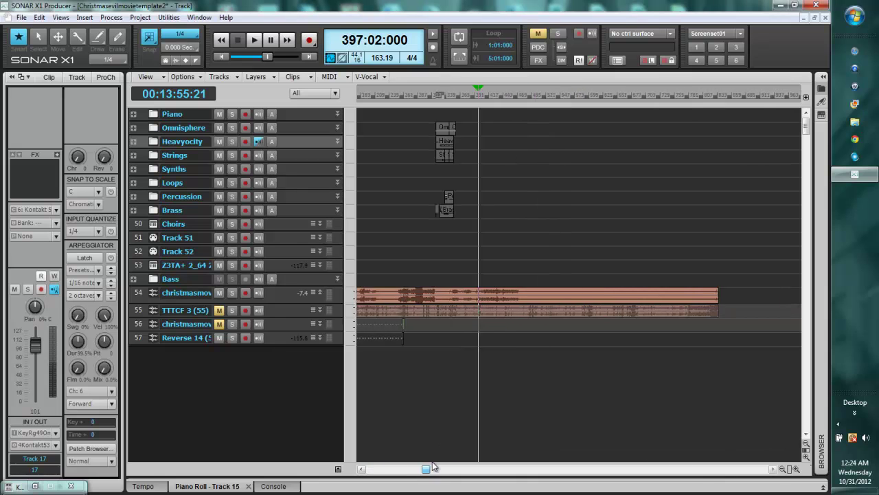
click(538, 95)
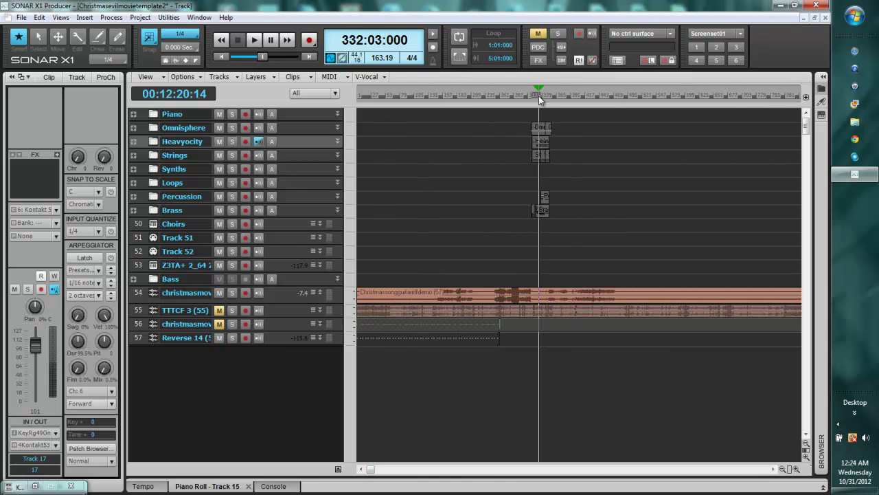
click(578, 97)
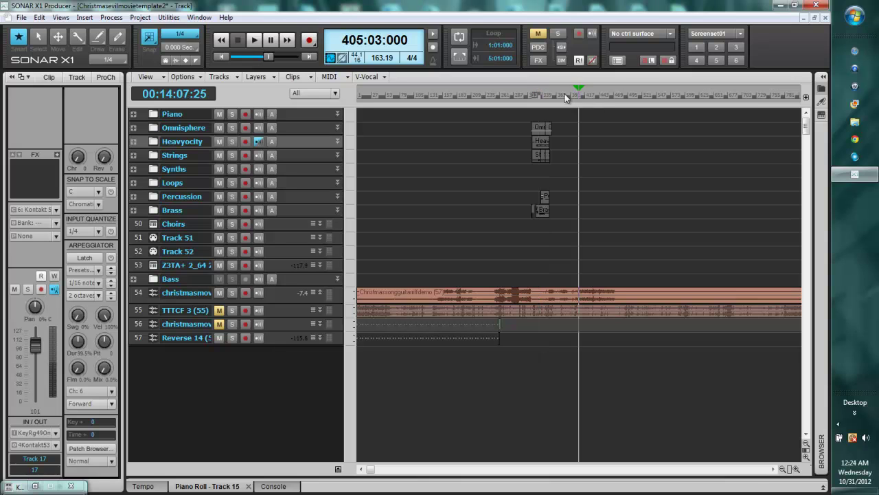
click(570, 93)
click(572, 94)
click(569, 94)
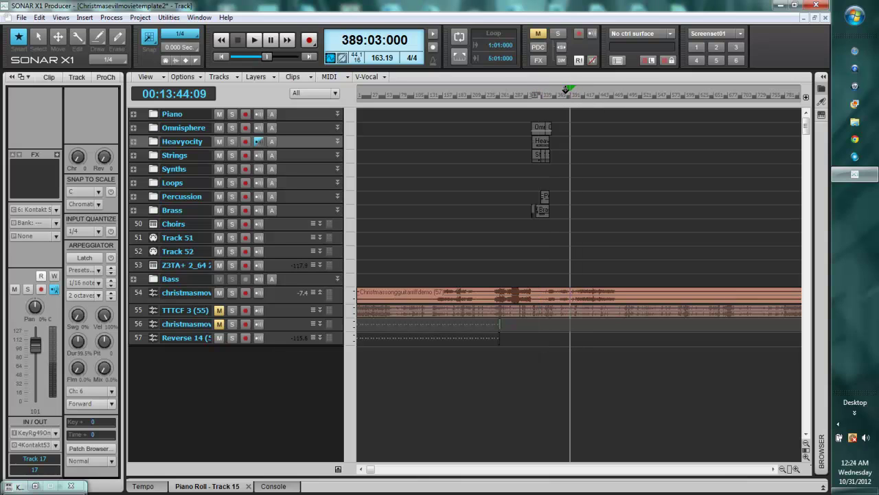